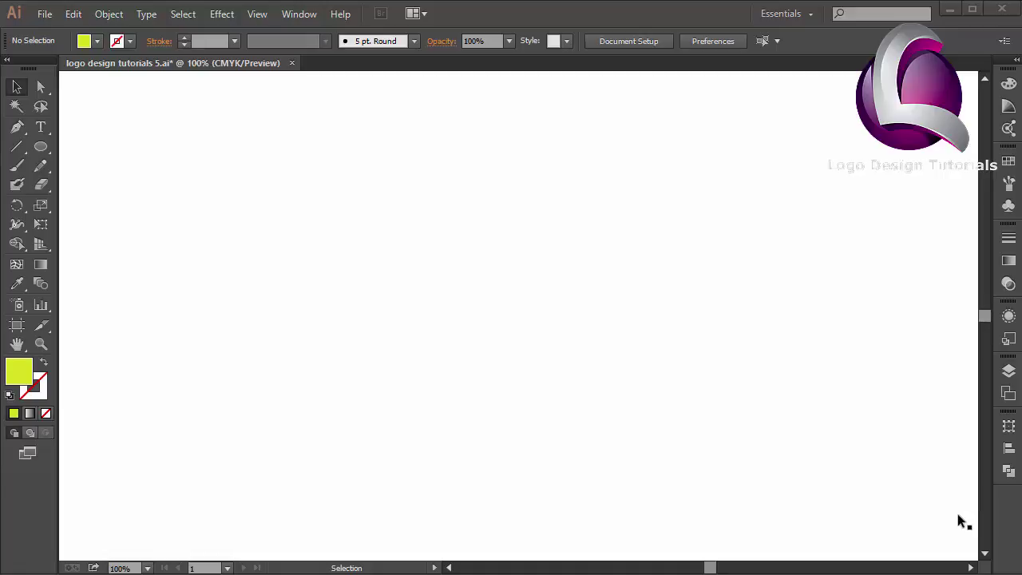
Type a letter S, enlarge it to a huge size, and move it left.
left_click(42, 128)
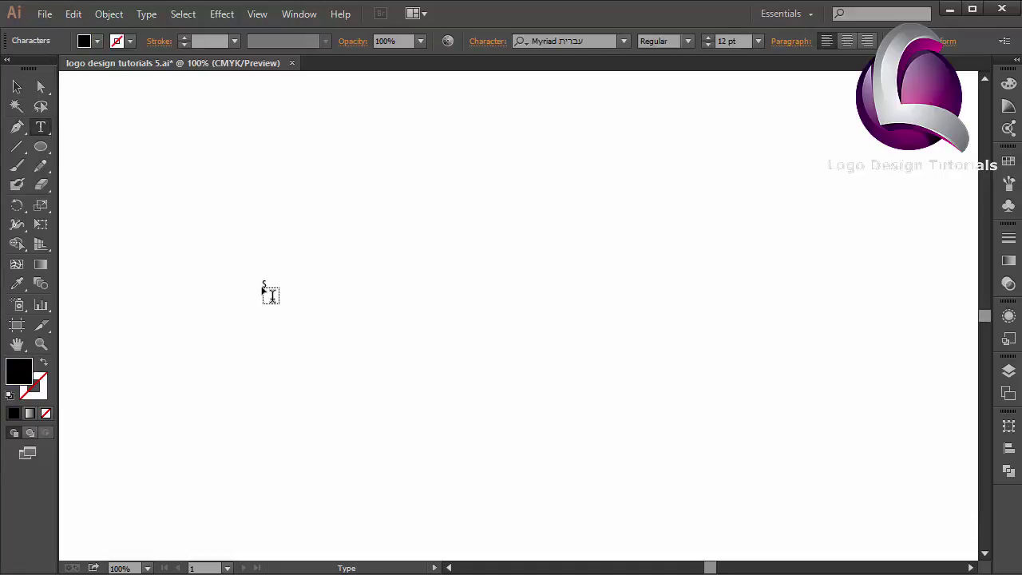
left_click_drag(271, 285, 901, 349)
left_click(500, 237)
left_click(17, 86)
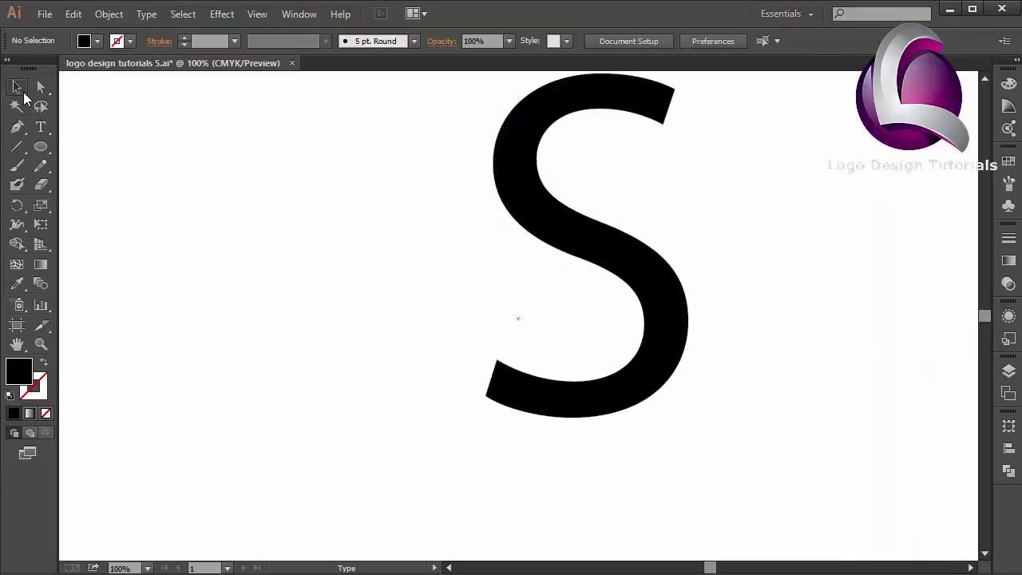
left_click_drag(542, 217, 459, 247)
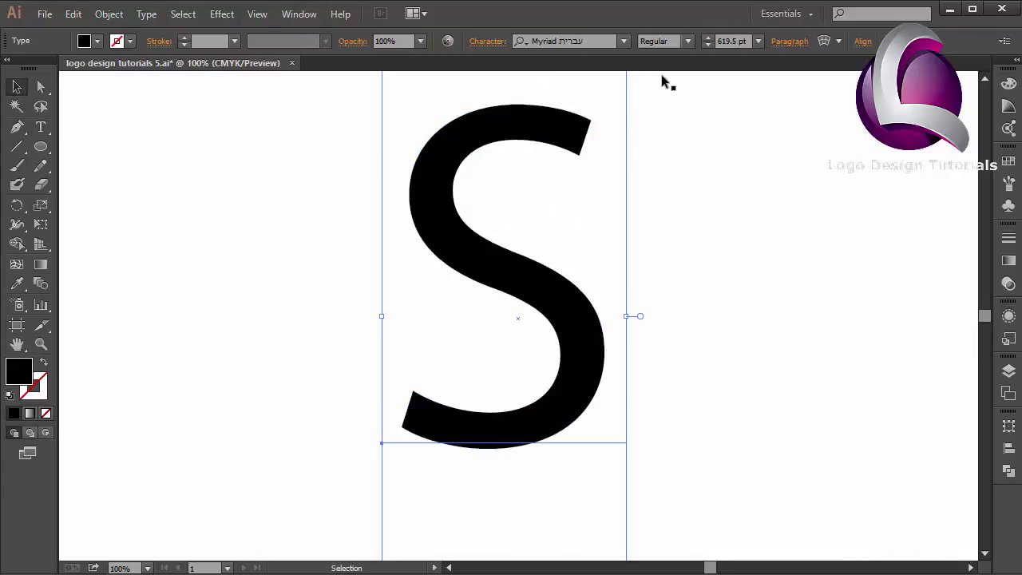
Make the S Bold, shift it further left, and convert it to outlines.
left_click(688, 41)
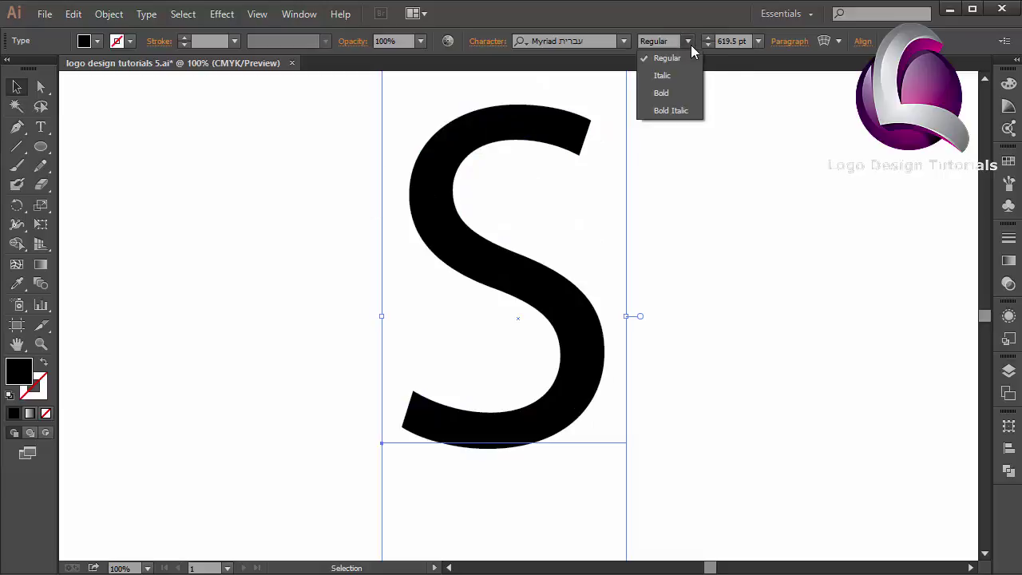
left_click(662, 92)
left_click_drag(463, 215, 367, 238)
left_click(149, 16)
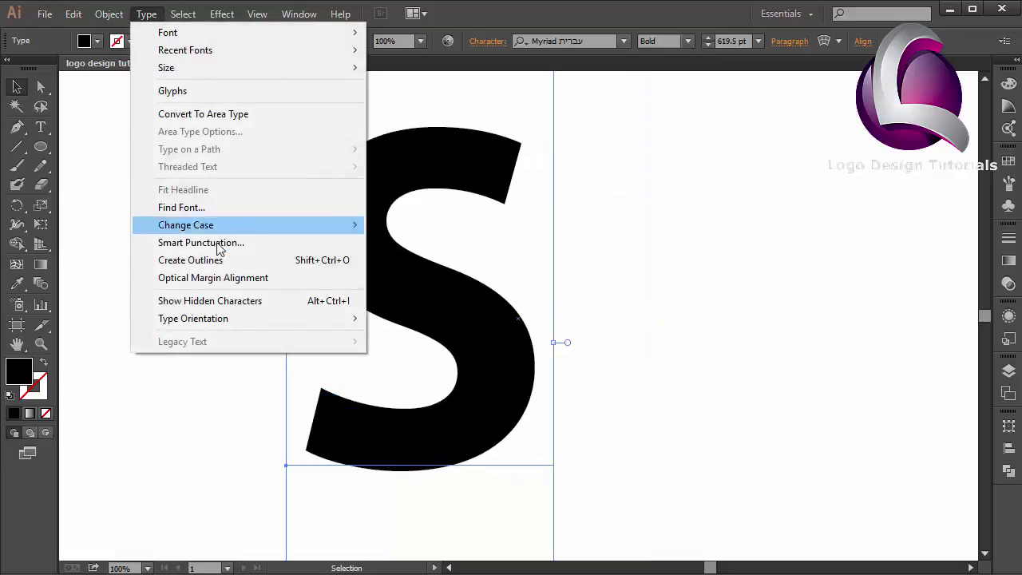
left_click(254, 262)
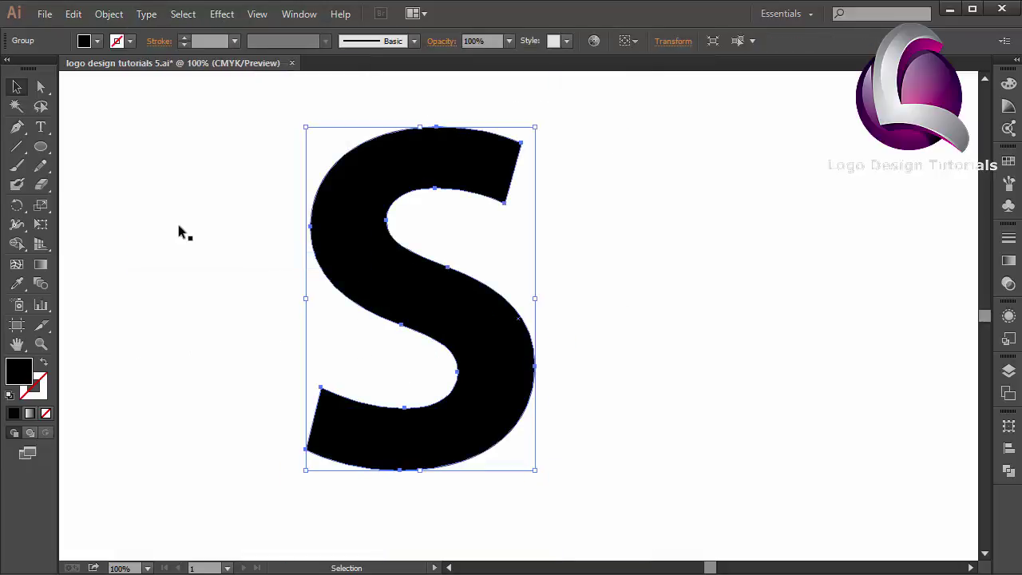
Draw a closed crescent path with the Pen along the upper bowl's inner curve.
left_click(166, 216)
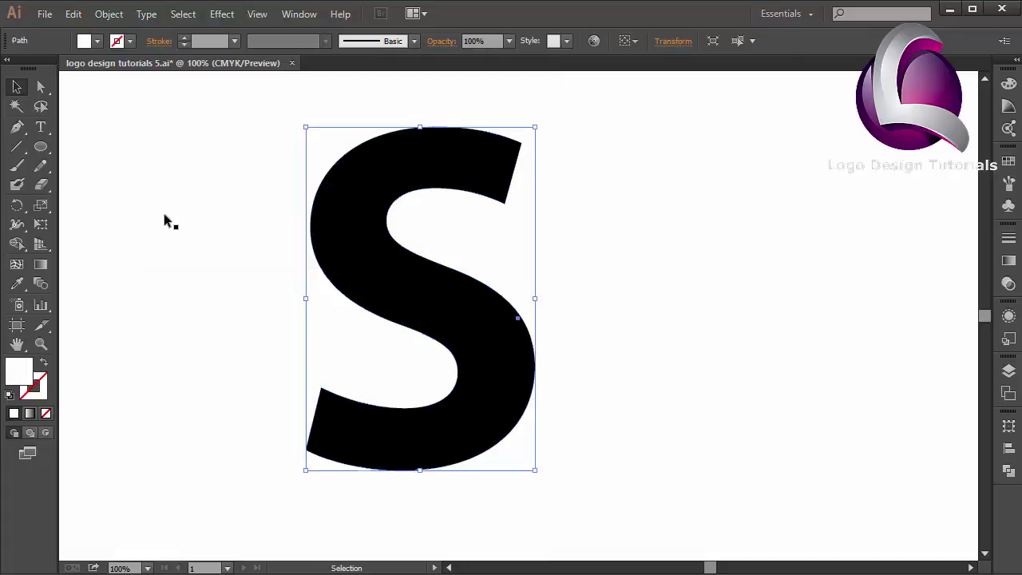
left_click(16, 133)
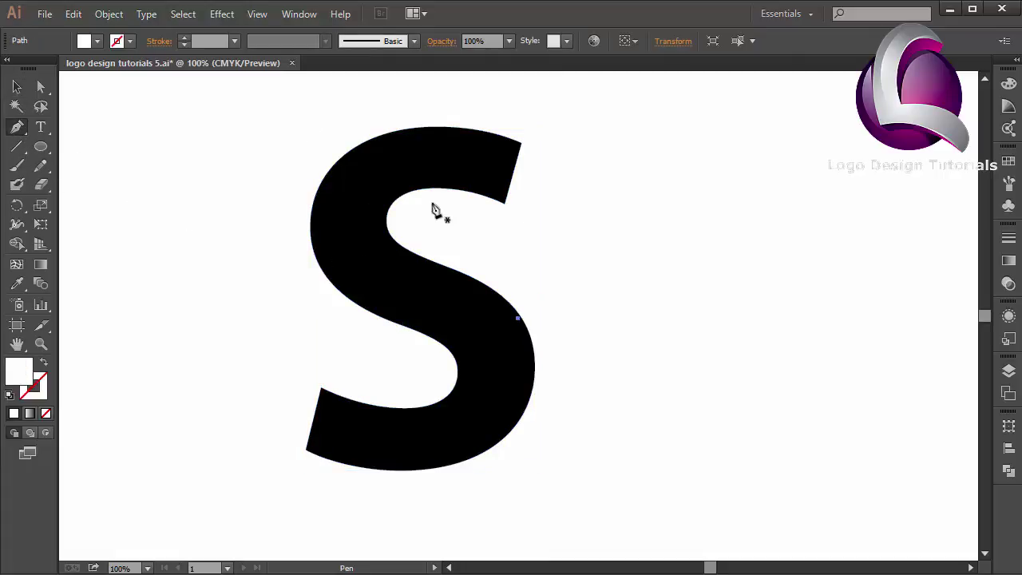
left_click(505, 203)
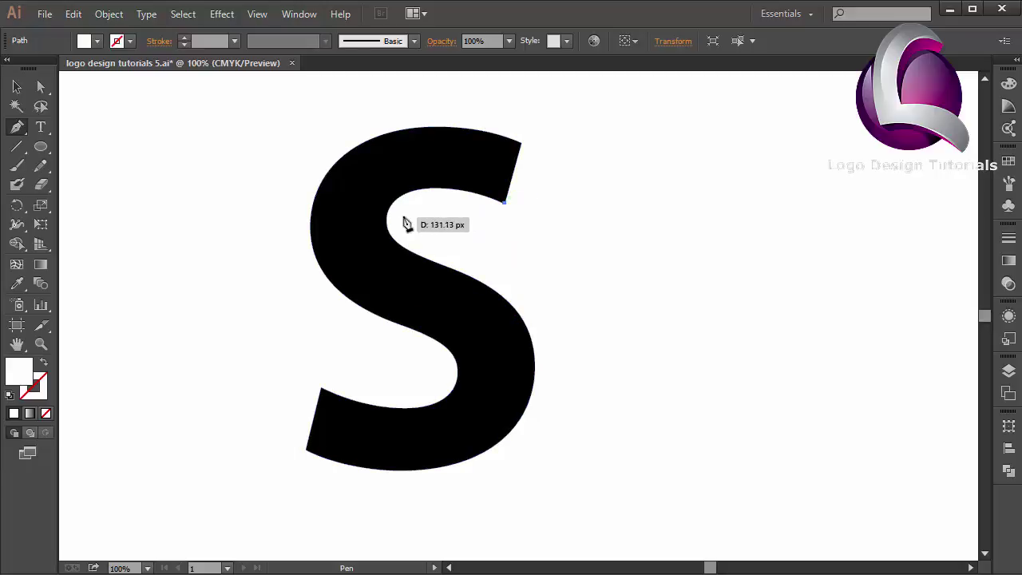
left_click_drag(409, 214, 389, 247)
left_click_drag(471, 277, 399, 174)
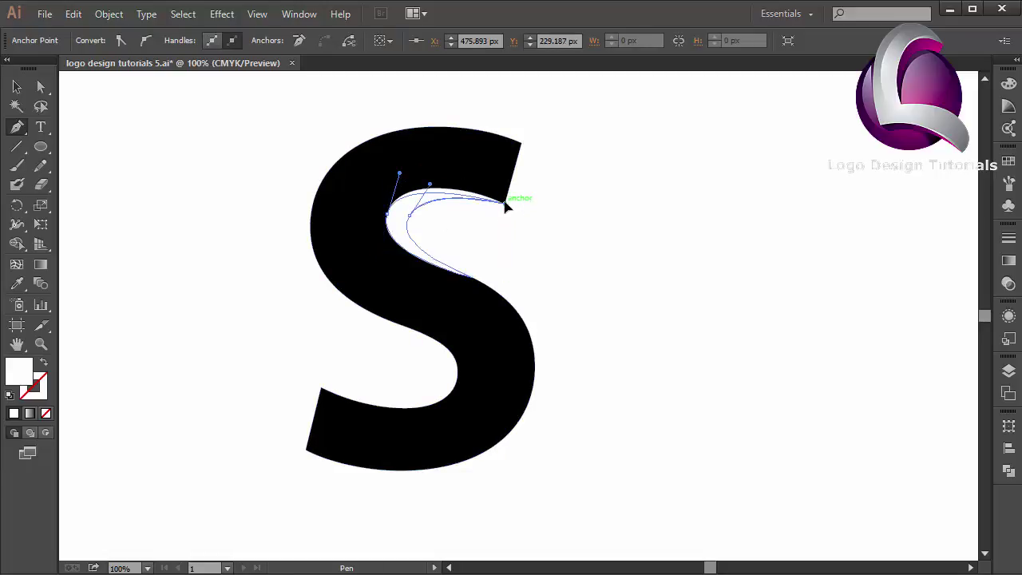
left_click_drag(505, 203, 541, 219)
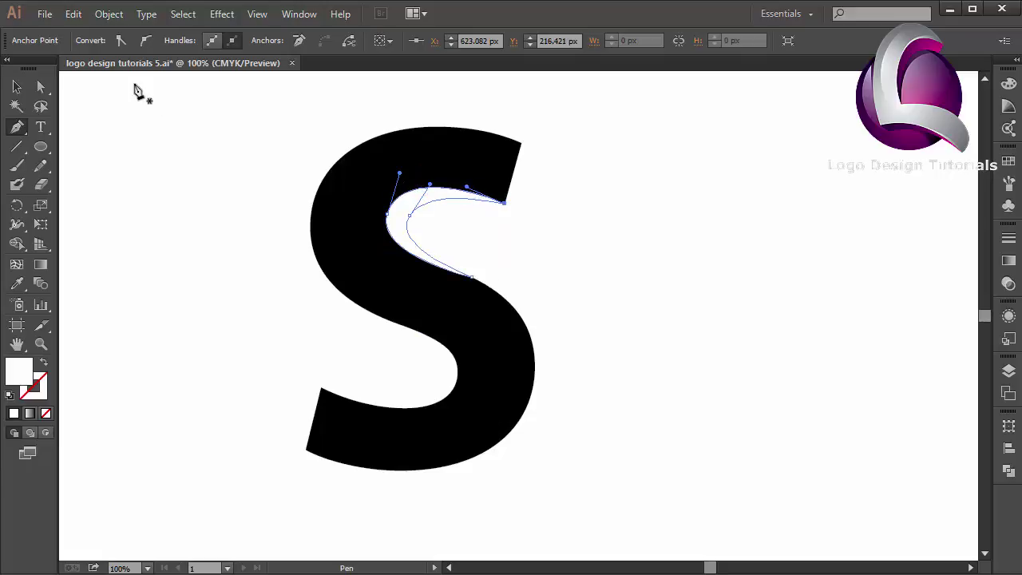
Refine the crescent's inner anchor and fill it light grey from Swatches.
left_click(40, 87)
left_click_drag(387, 214, 382, 213)
left_click(395, 217)
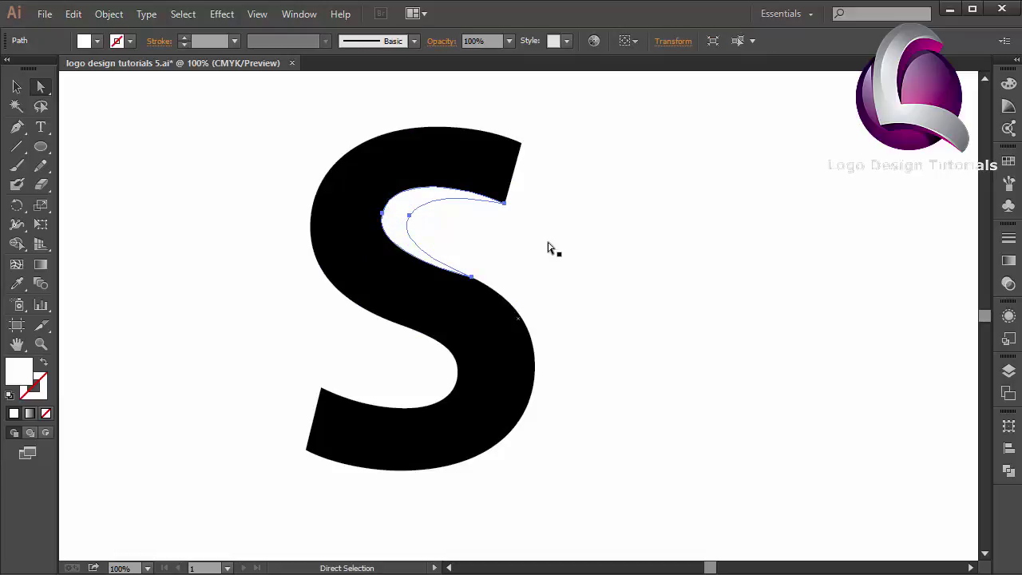
left_click(1008, 161)
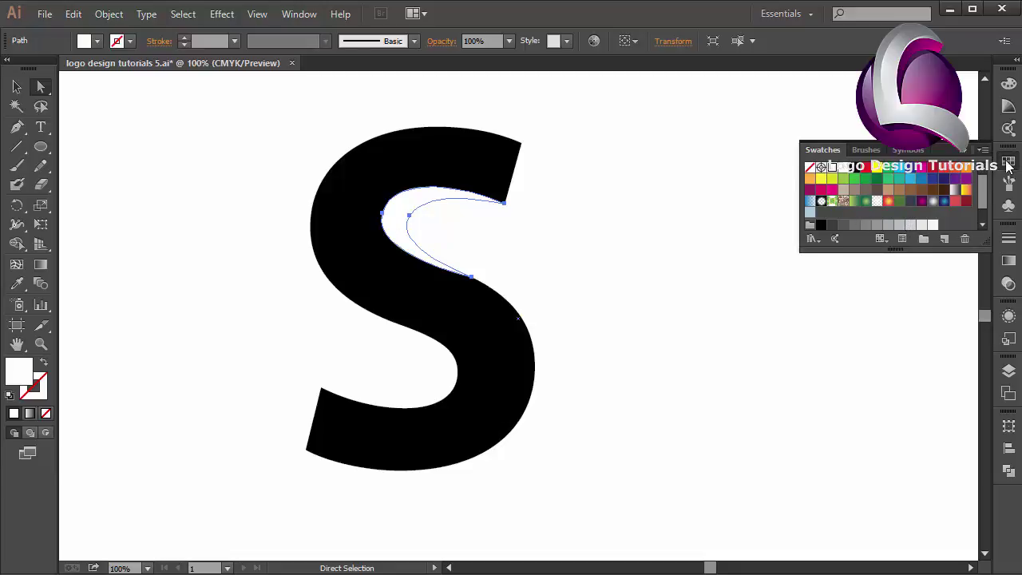
left_click(889, 226)
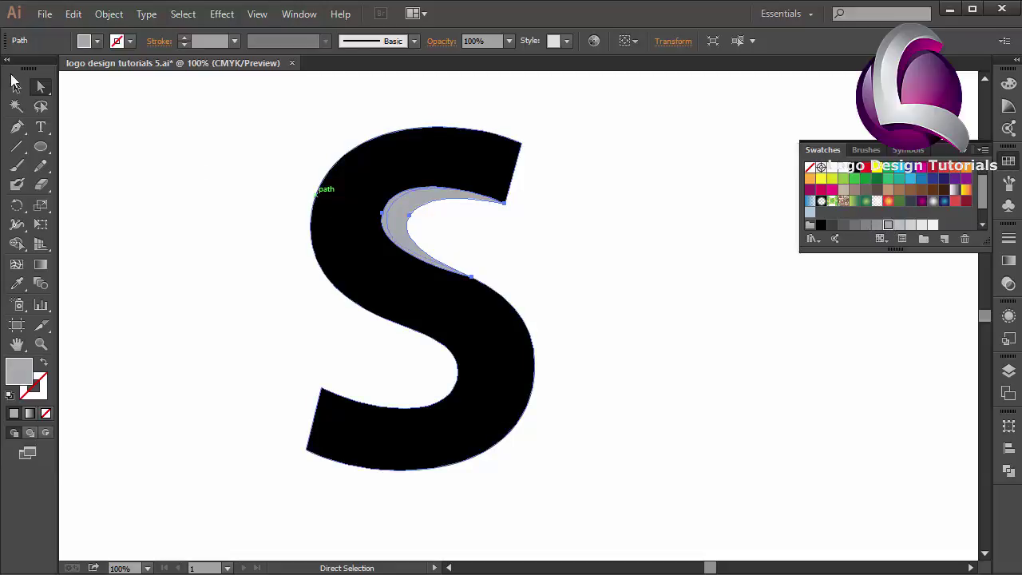
Draw a closed crescent with the Pen along the lower bowl's inner curve.
left_click(17, 127)
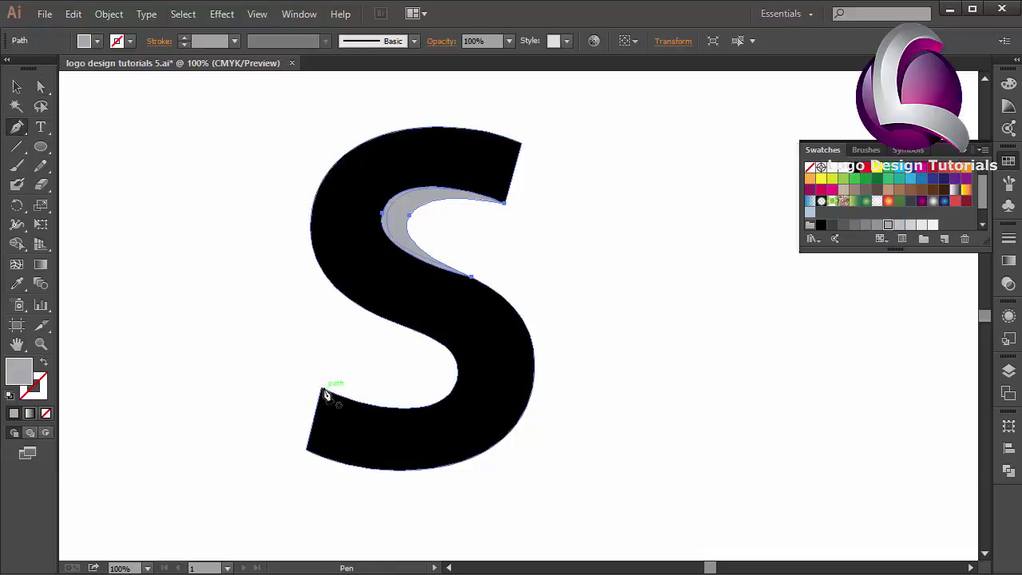
left_click(322, 391)
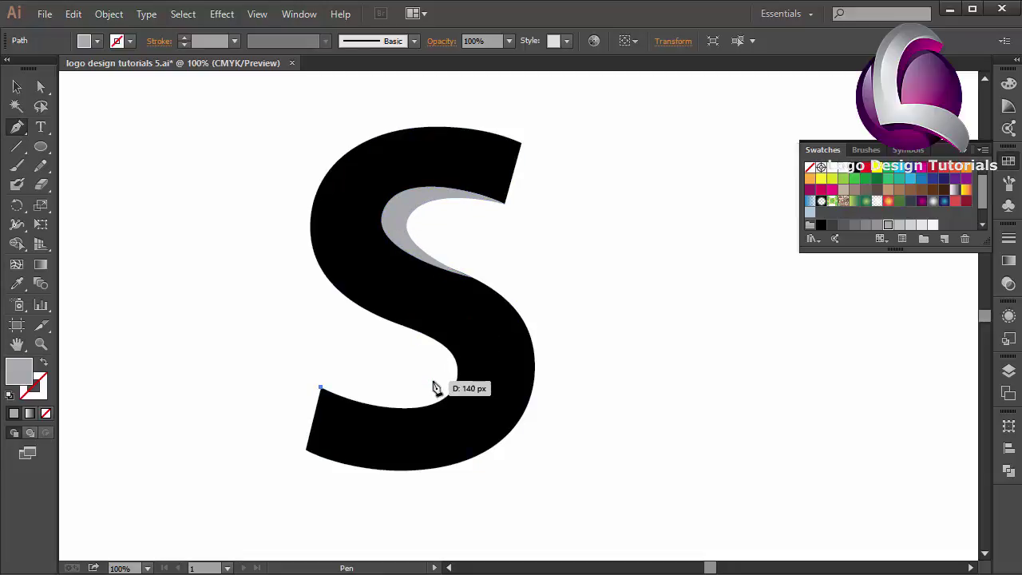
left_click_drag(428, 377, 443, 340)
left_click(374, 316)
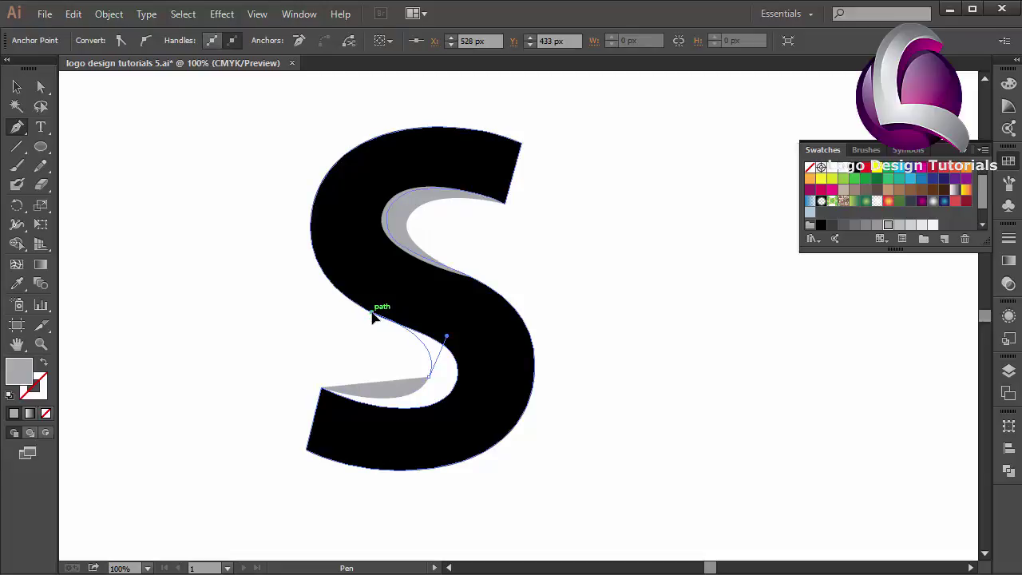
mouse_move(369, 316)
left_mouse_down()
mouse_move(355, 306)
mouse_move(378, 316)
left_mouse_up()
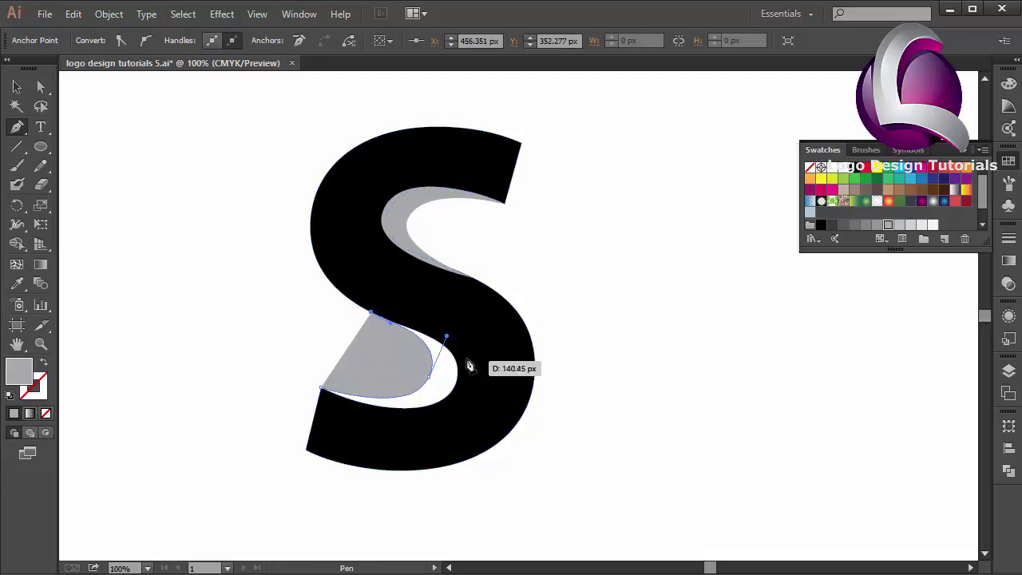
left_click_drag(444, 345, 473, 365)
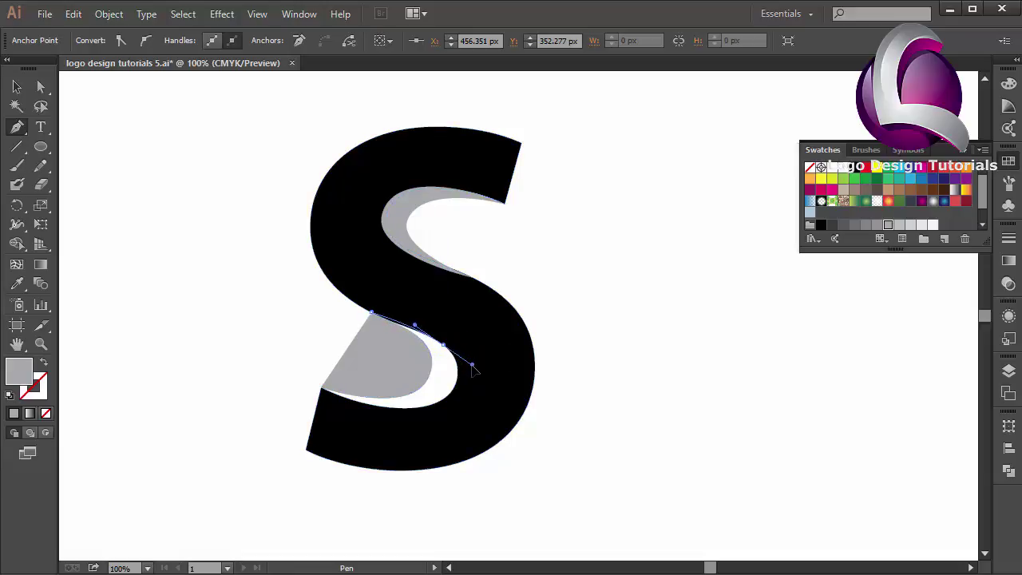
left_click_drag(321, 390, 177, 329)
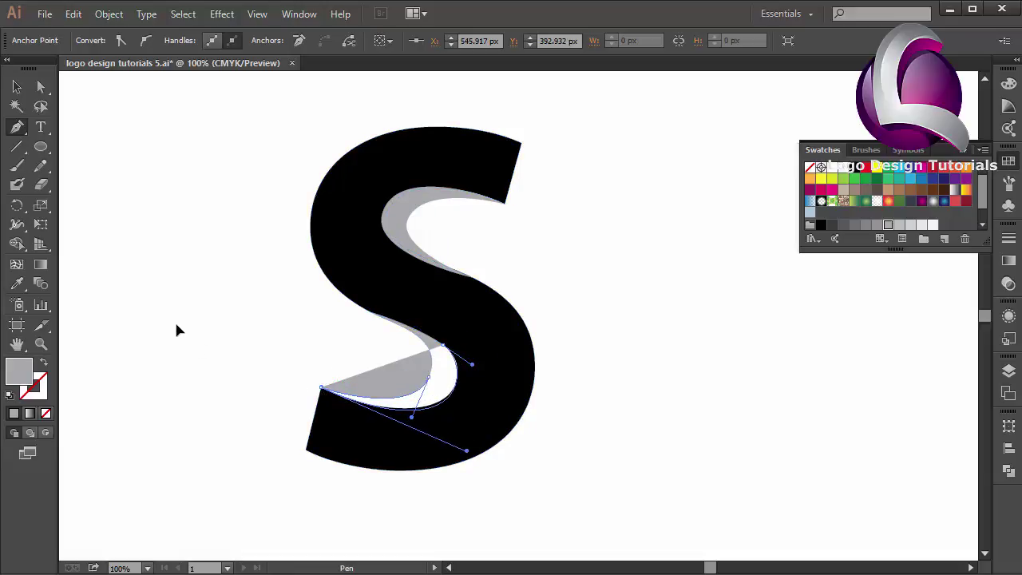
Nudge the lower crescent's inner anchor to smooth it, then select the S group.
left_click(41, 86)
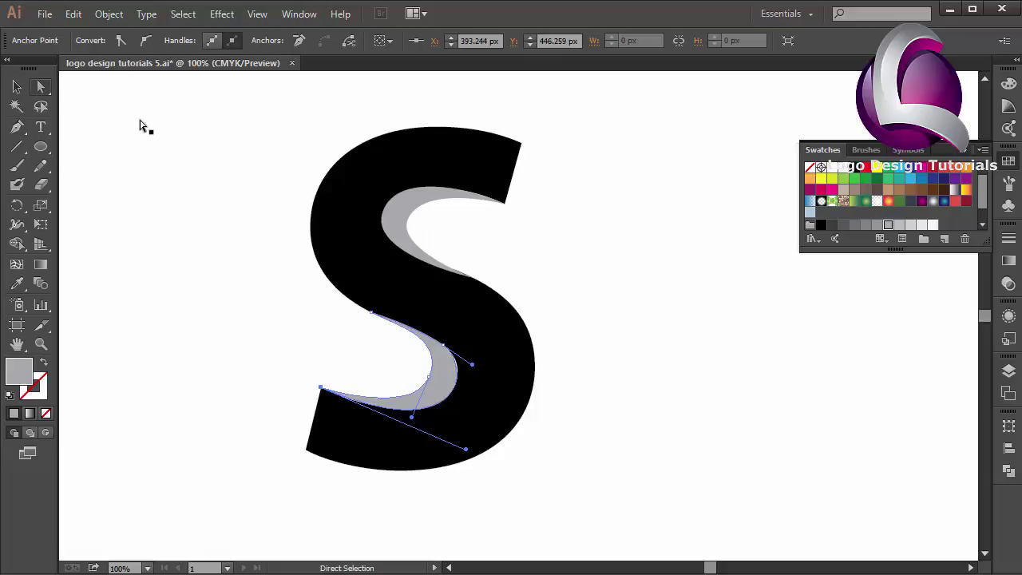
left_click(443, 348)
left_click_drag(447, 348, 448, 351)
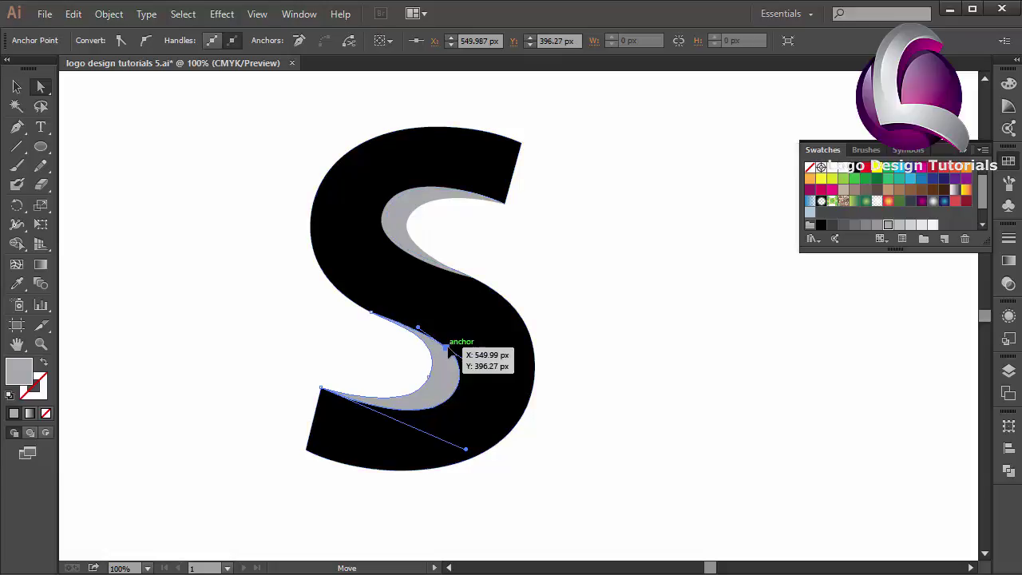
left_click(433, 380)
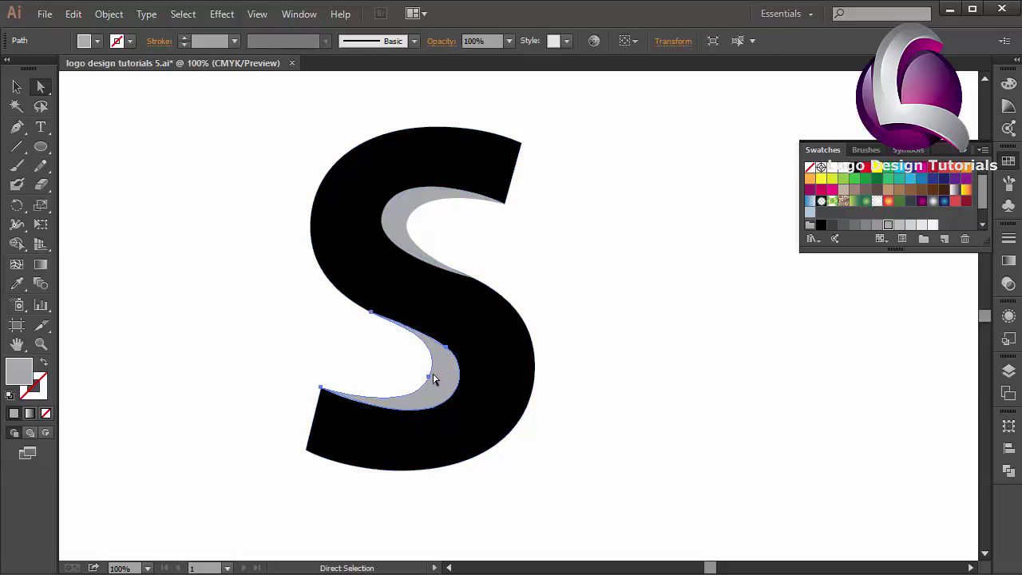
left_click(15, 87)
left_click(405, 281)
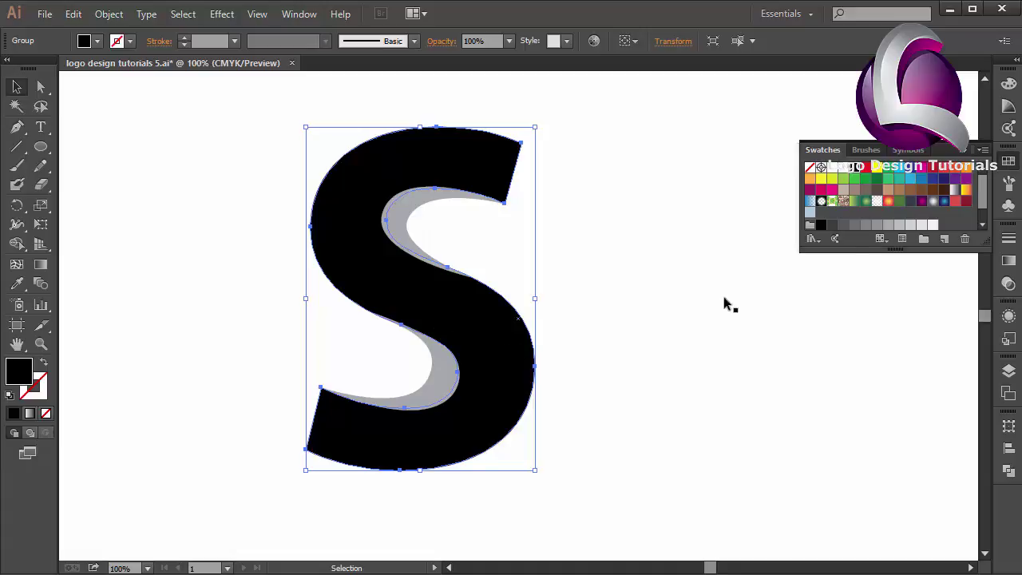
Fill the S red, then choose light pink FFC7CB for both crescents.
left_click(867, 171)
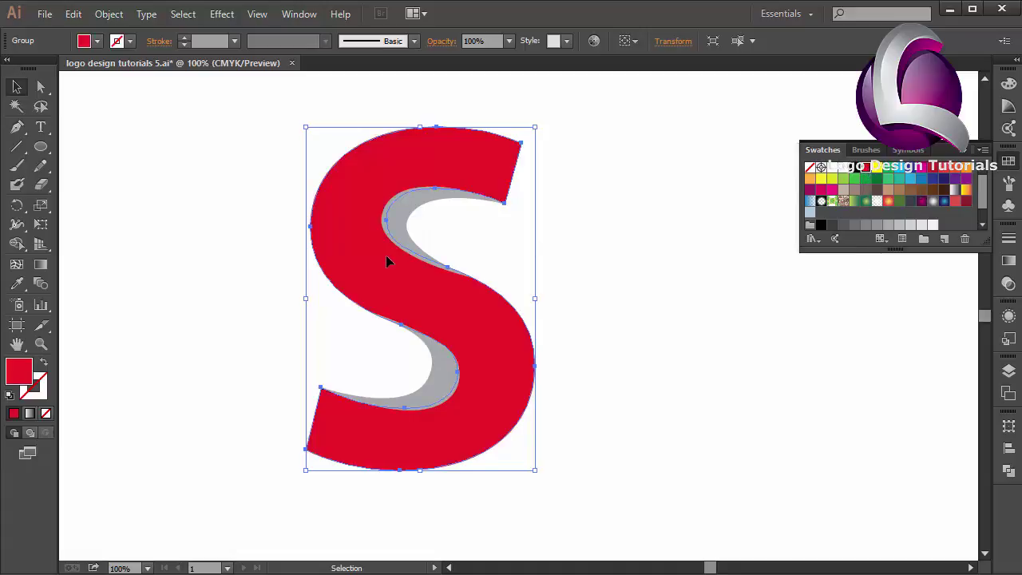
left_click(404, 224)
left_click(428, 383, "shift")
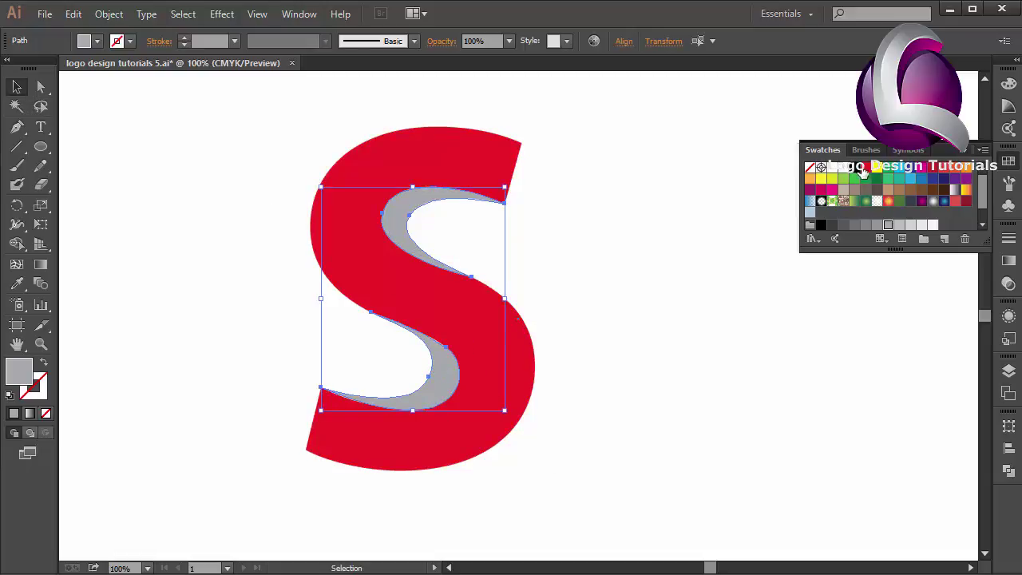
left_click(865, 170)
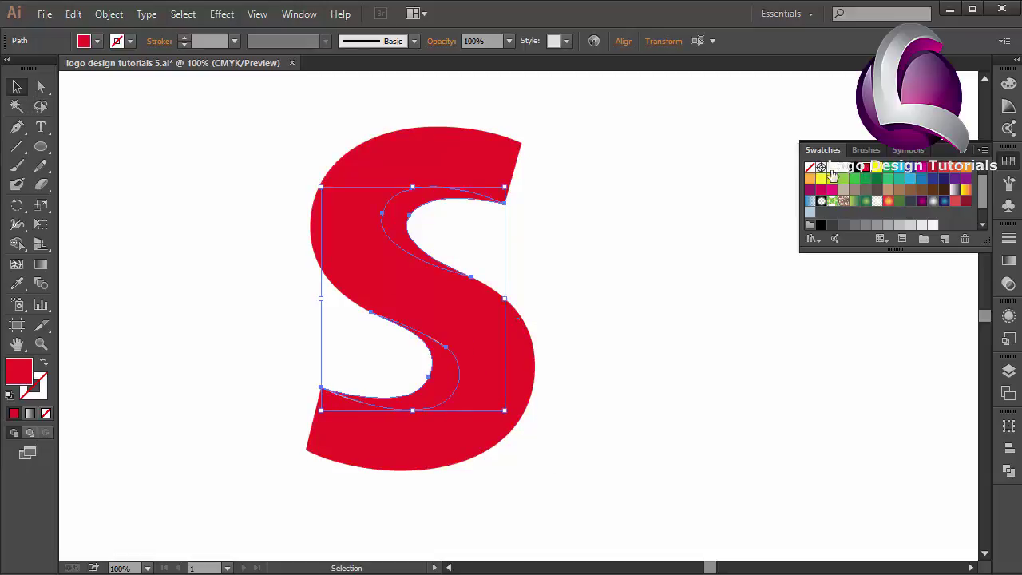
double_click(24, 377)
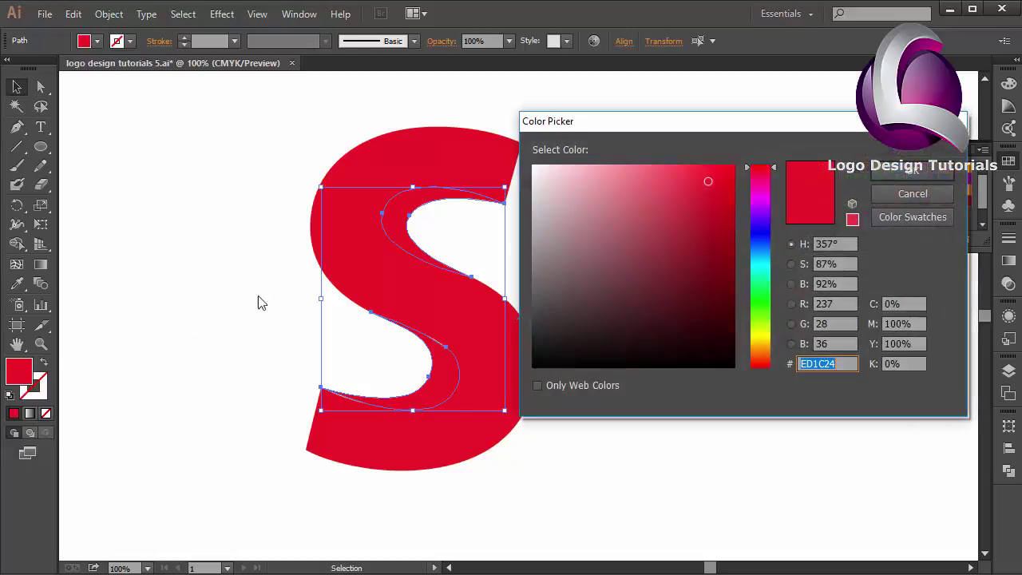
left_click_drag(568, 165, 576, 165)
Apply the pink fill and adjust an inner anchor of the lower pink crescent.
left_click(910, 171)
left_click(41, 86)
left_click(107, 136)
left_click(445, 349)
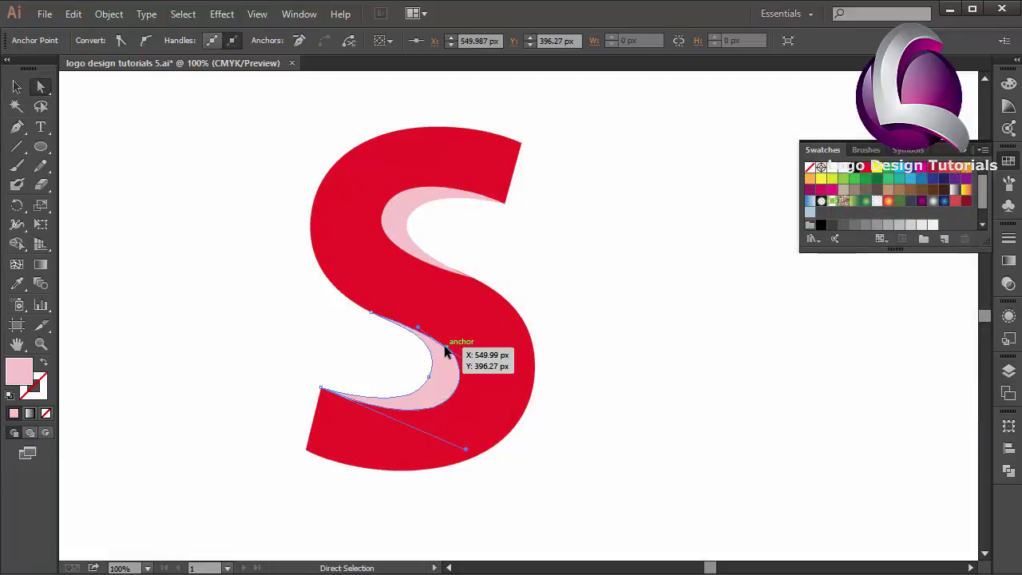
left_click(521, 360)
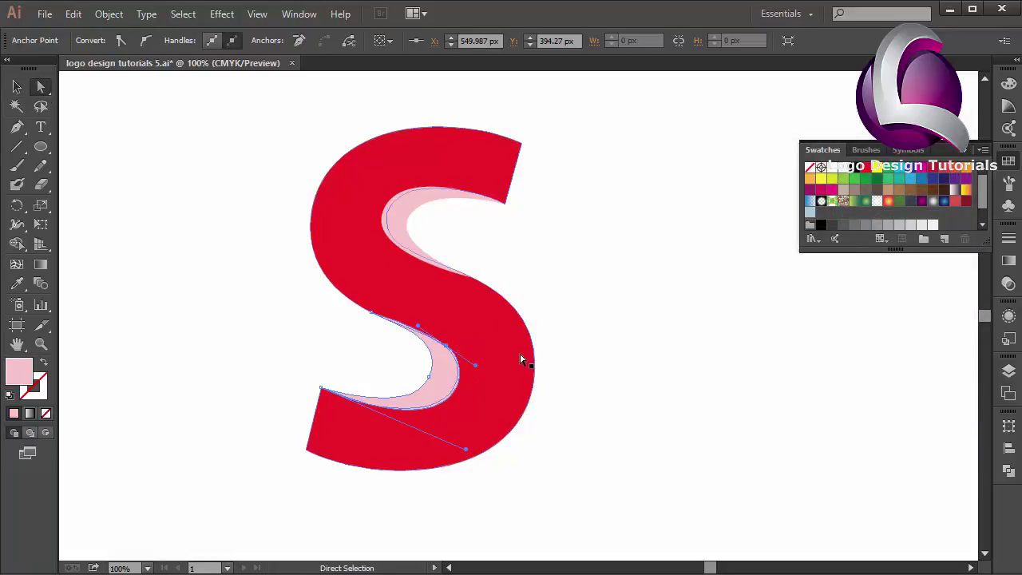
left_click(602, 365)
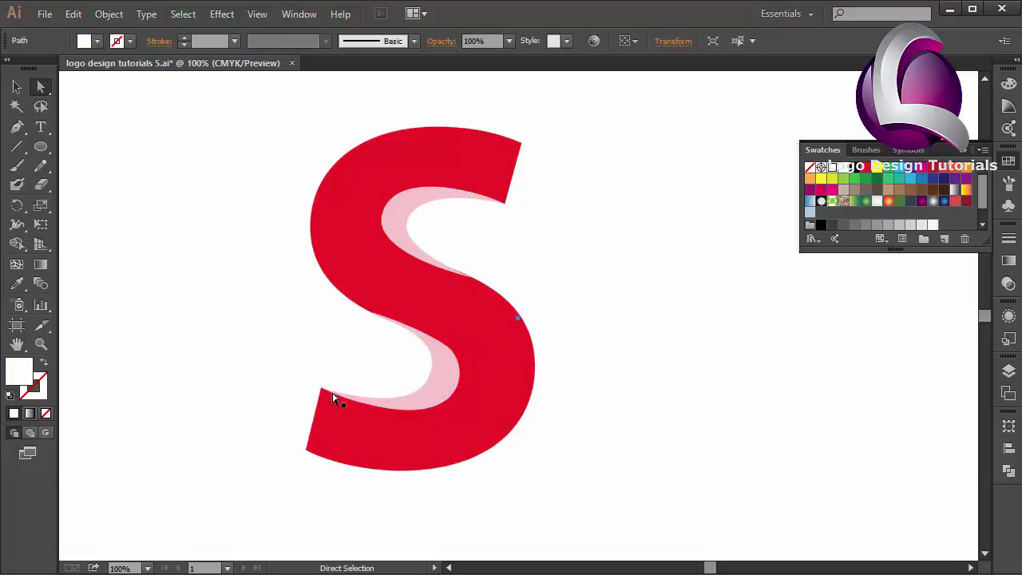
Draw a closed curved sliver across the S's left middle edge near the spine.
left_click(17, 127)
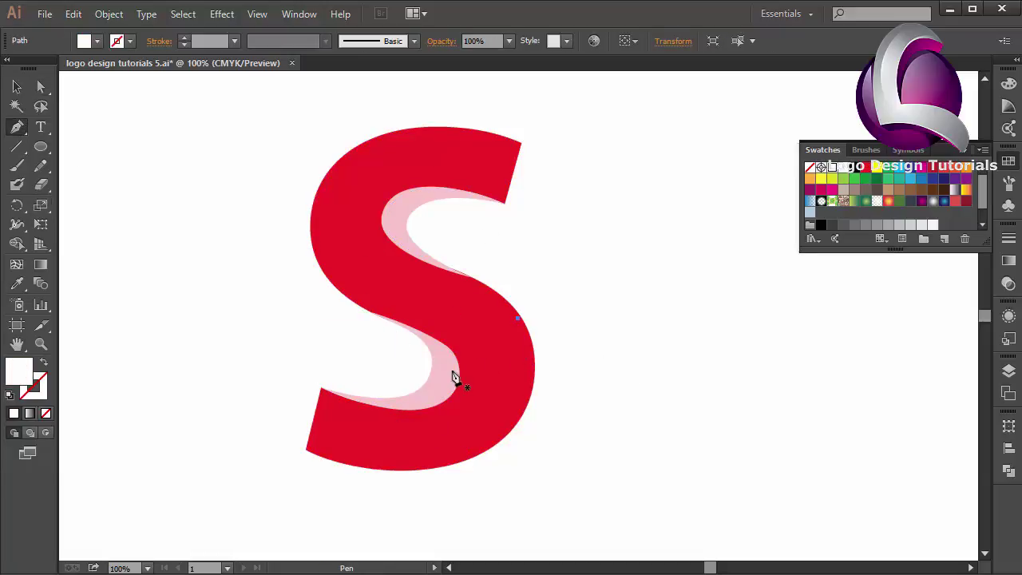
left_click(310, 235)
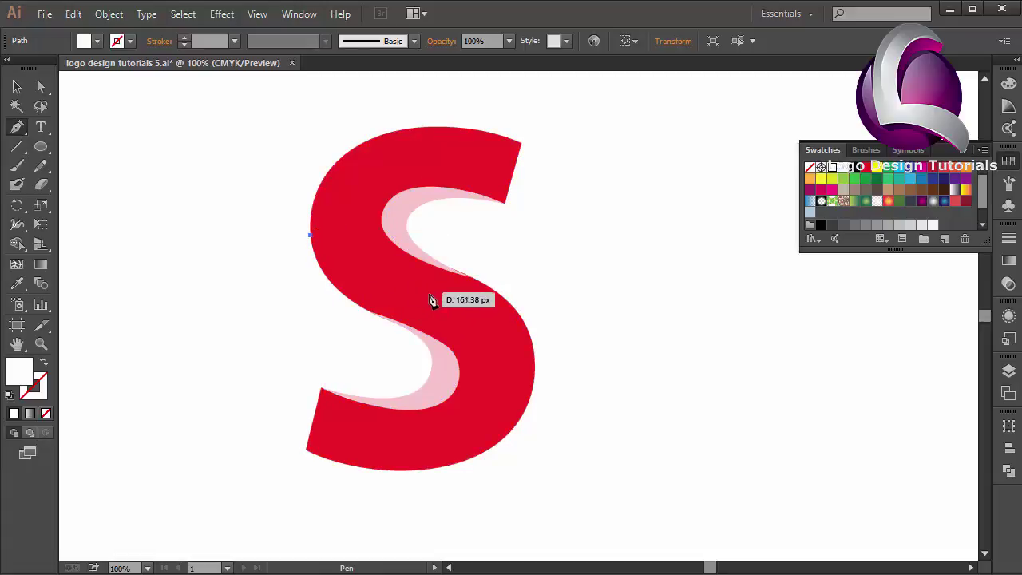
left_click_drag(437, 297, 564, 301)
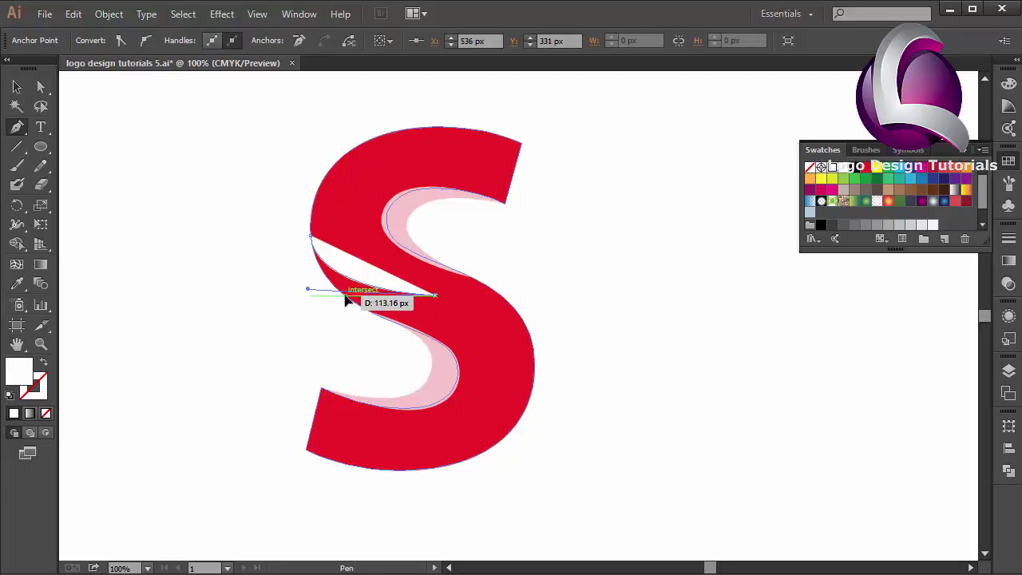
left_click_drag(346, 296, 302, 280)
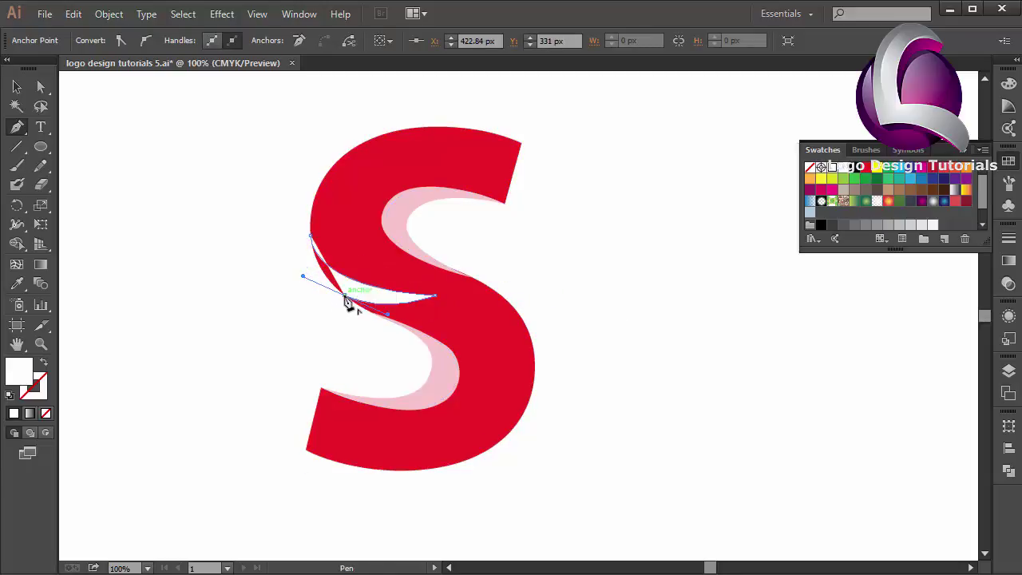
left_click(345, 297)
left_click_drag(311, 235, 310, 196)
left_click(16, 87)
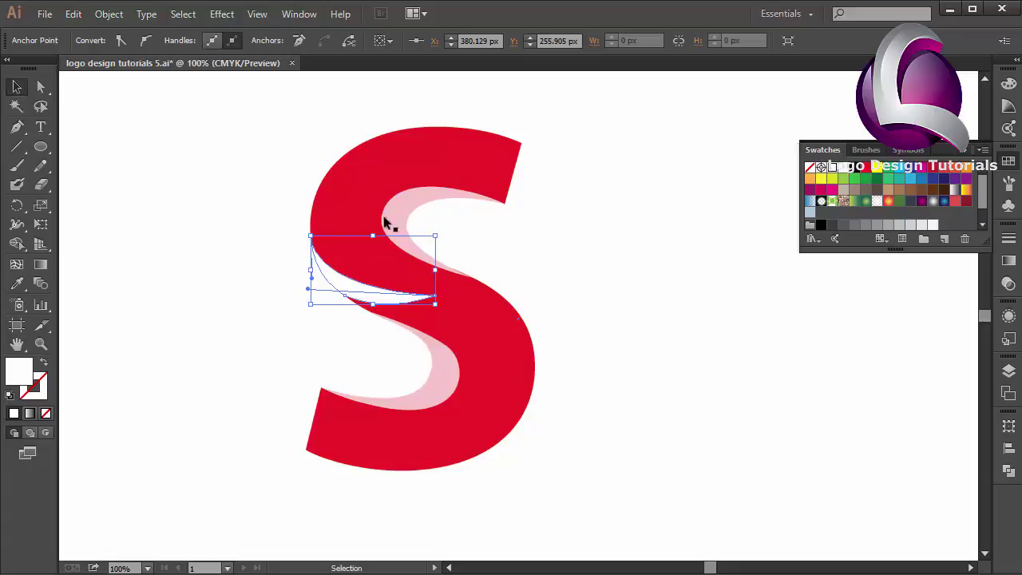
Copy the hex value F9C5CA from the upper pink crescent's fill.
left_click(411, 224)
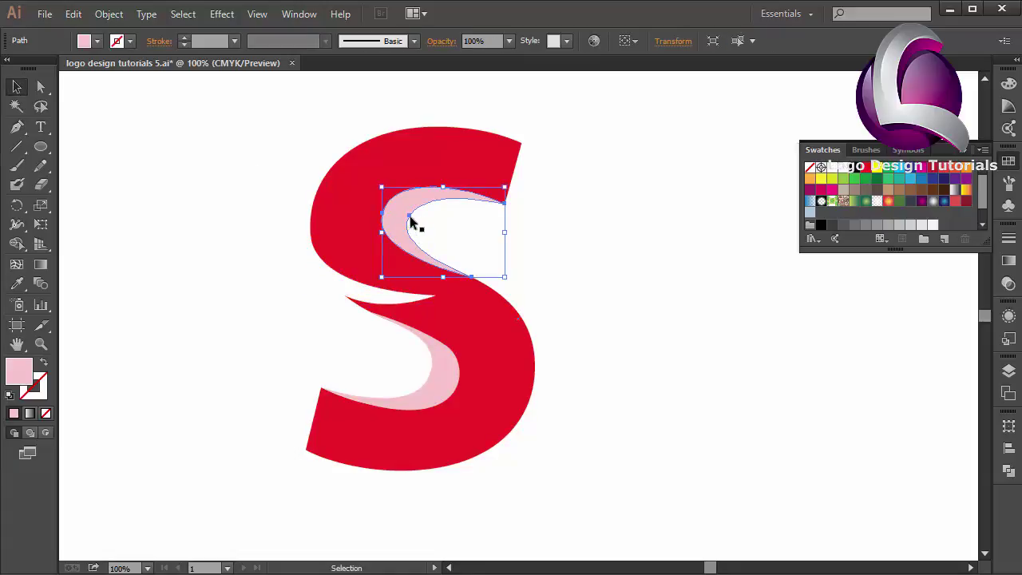
double_click(25, 373)
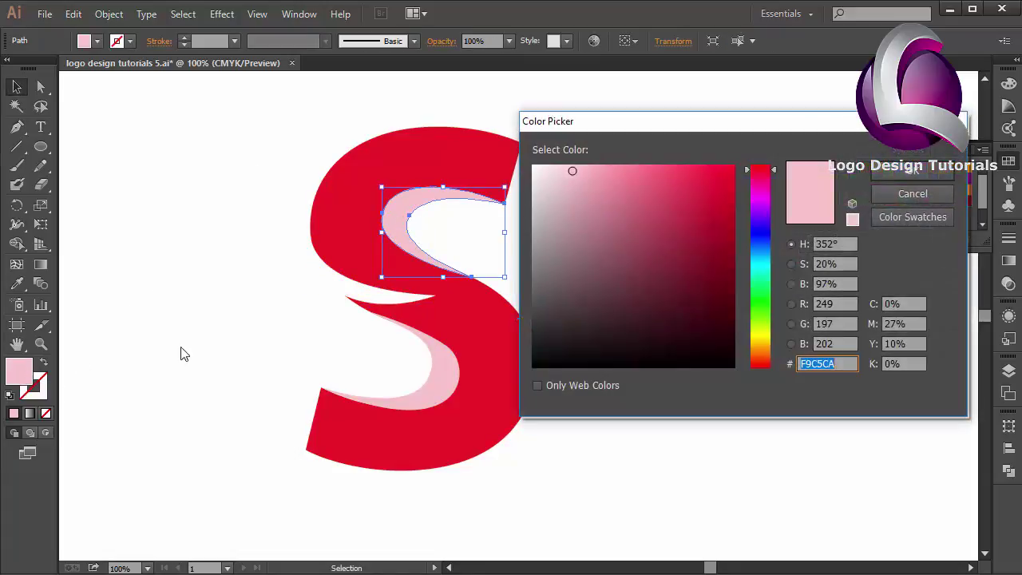
right_click(841, 362)
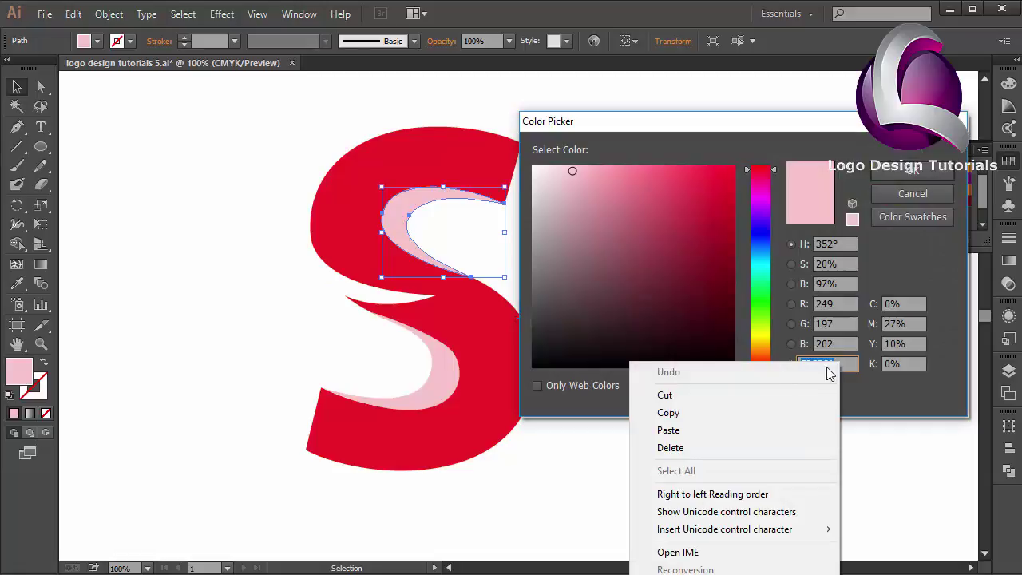
left_click(712, 412)
left_click(898, 192)
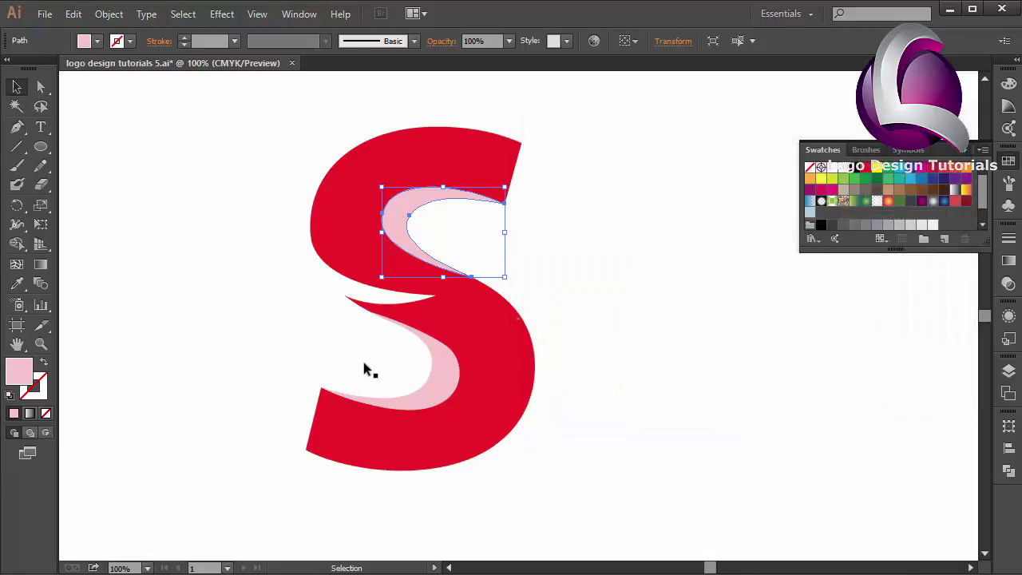
Paste F9C5CA as the new sliver's fill and return to the full drawing.
left_click(355, 287)
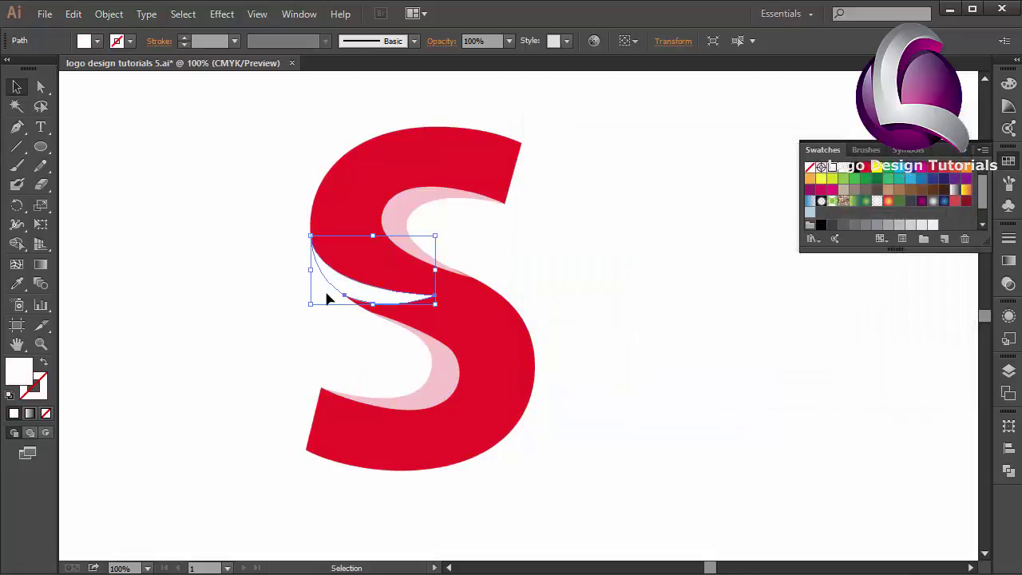
double_click(20, 373)
right_click(832, 364)
left_click(703, 431)
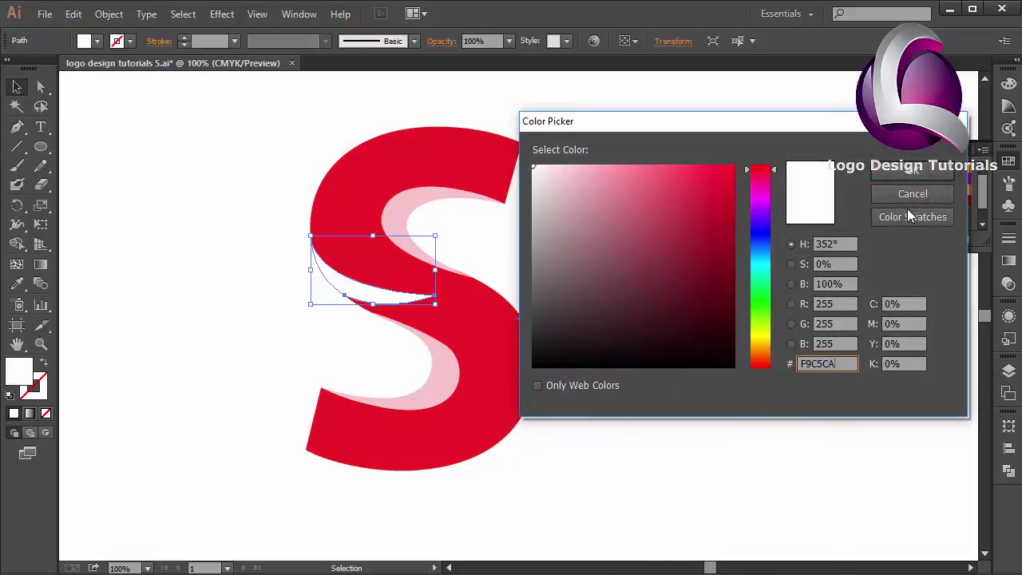
left_click(935, 171)
double_click(312, 320)
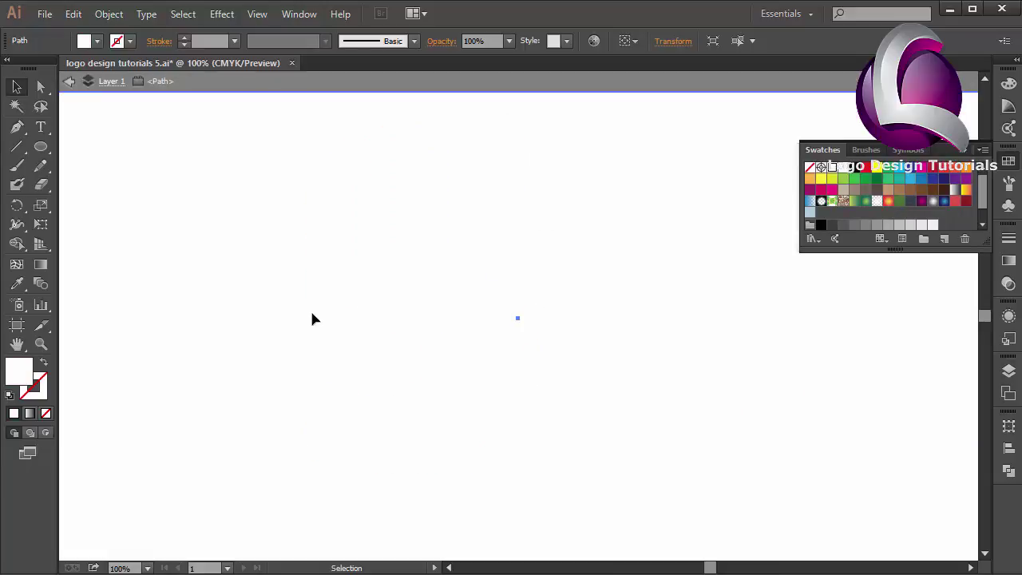
double_click(306, 84)
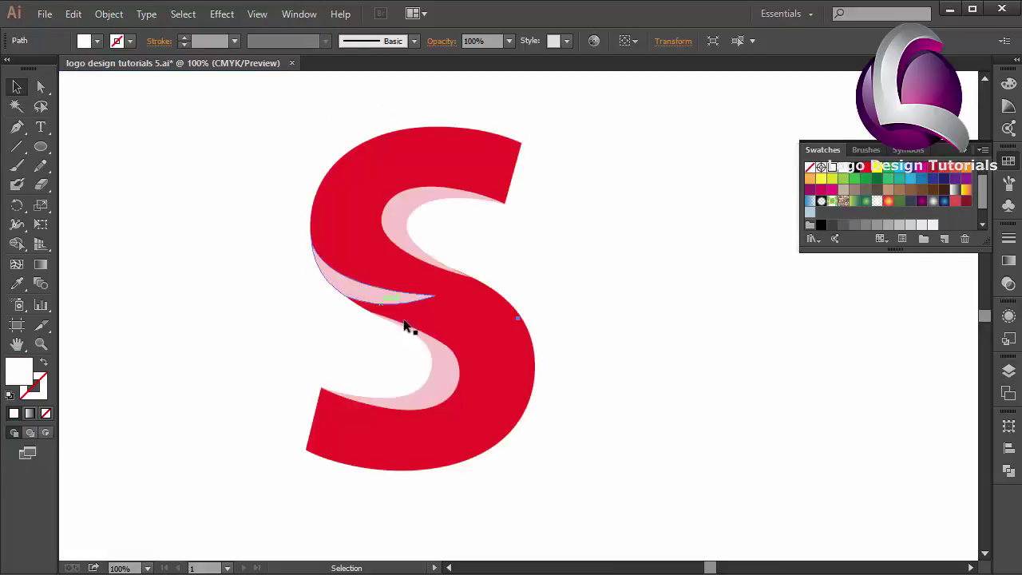
Draw a closed curved sliver along the S's lower-right outer curve.
left_click(17, 126)
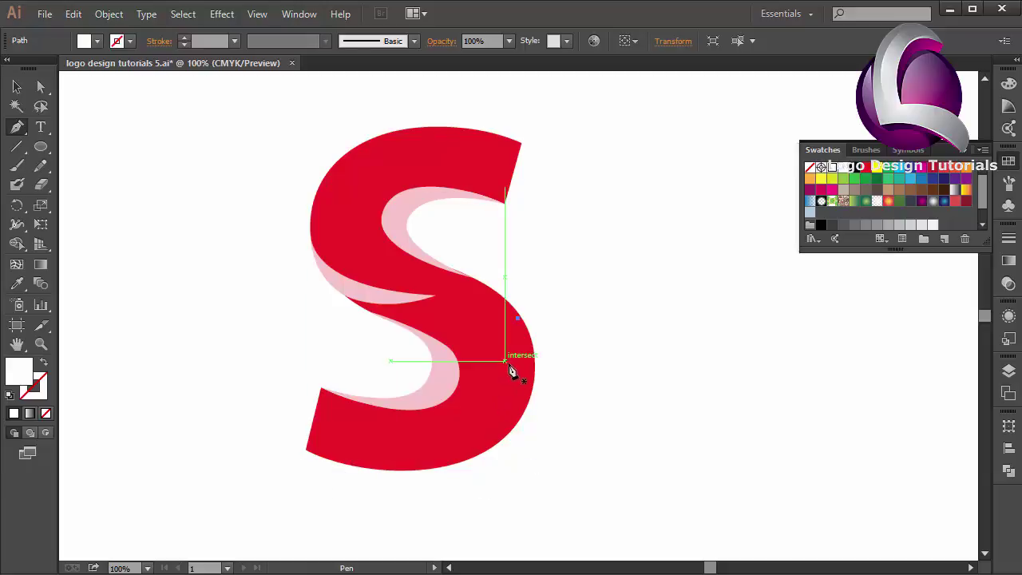
left_click(504, 361)
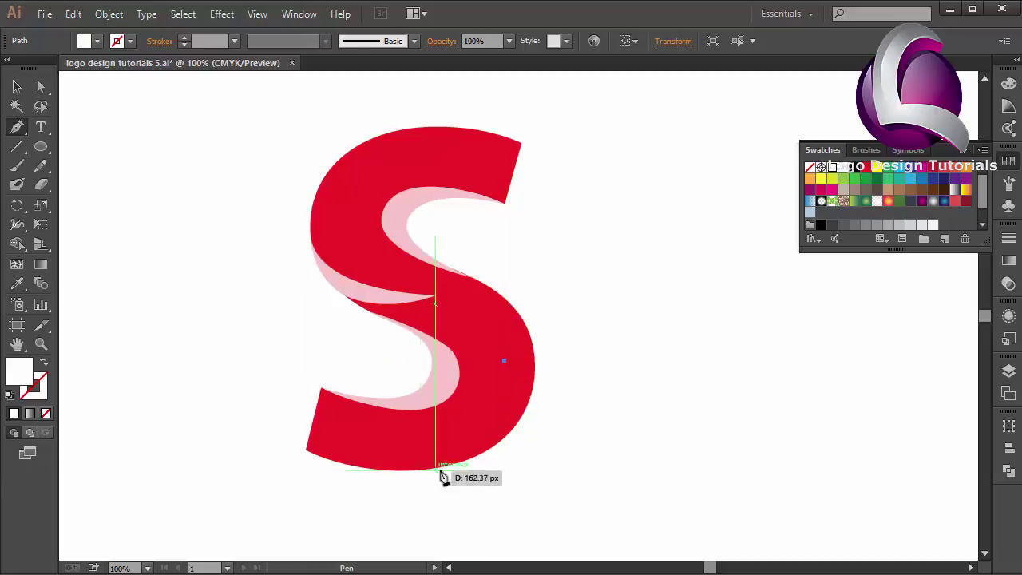
left_click_drag(441, 466, 355, 489)
left_click(442, 467)
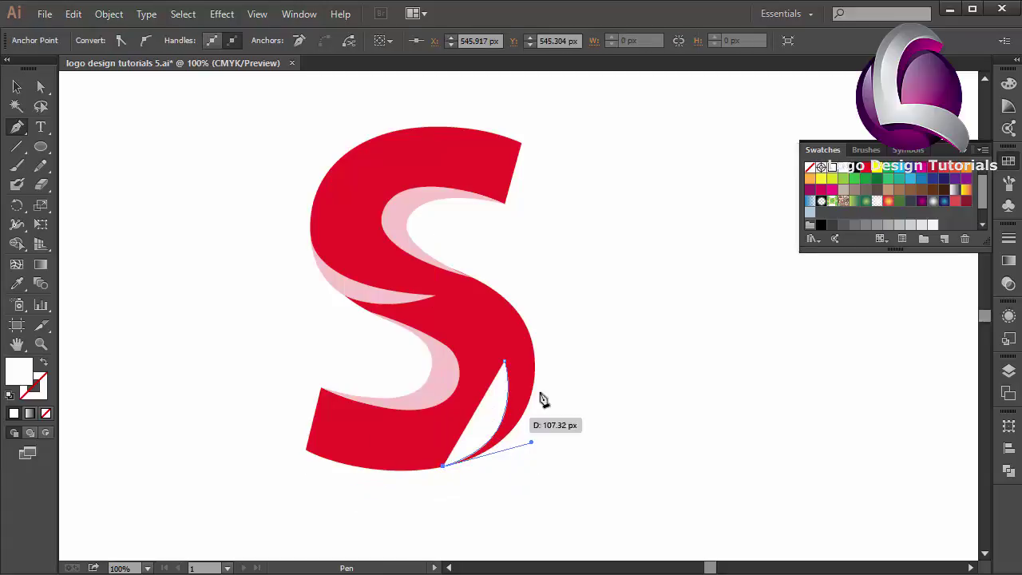
left_click_drag(506, 364, 439, 287)
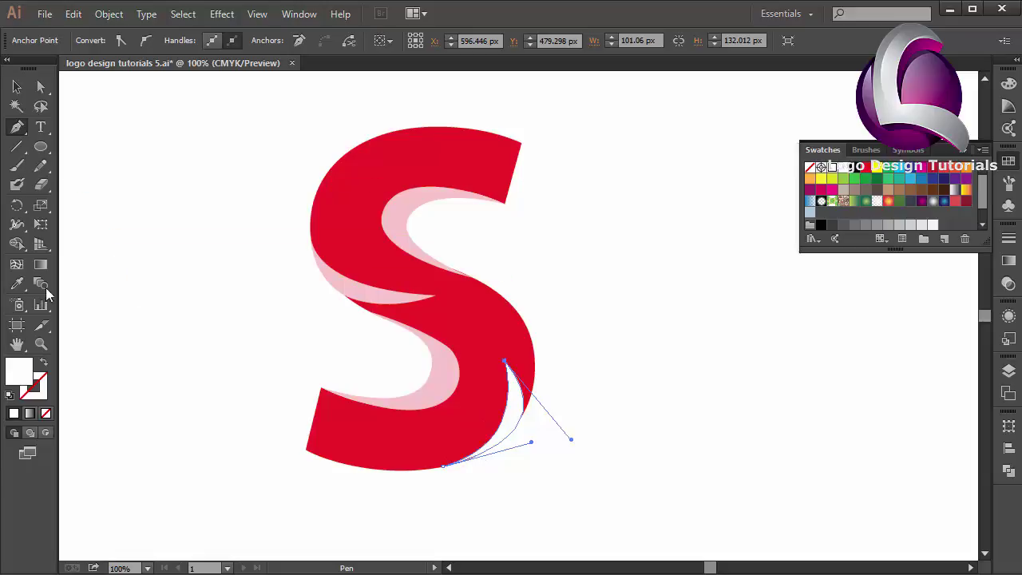
Fill the new lower-right sliver with light pink F9C5CA.
double_click(19, 382)
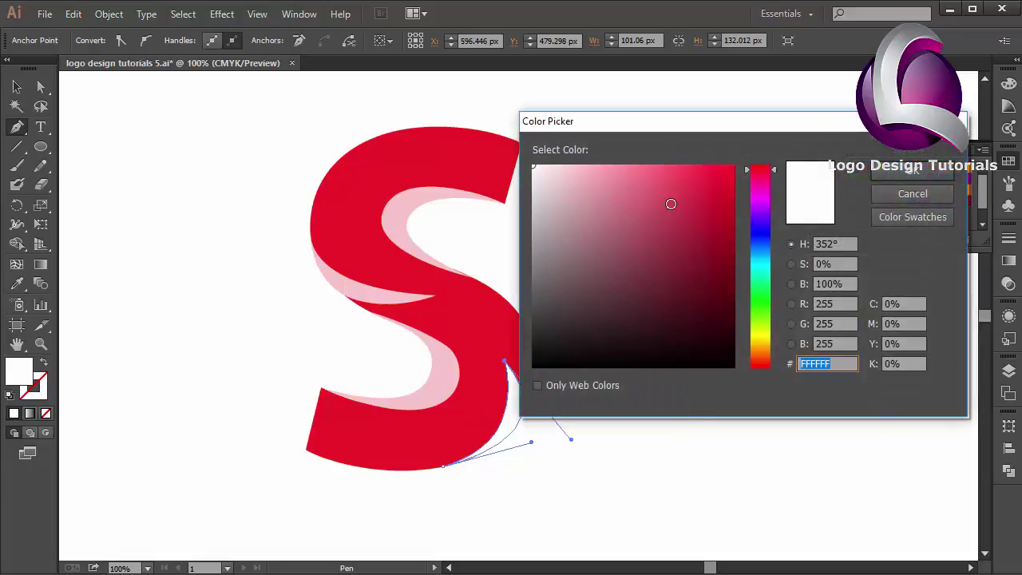
right_click(829, 364)
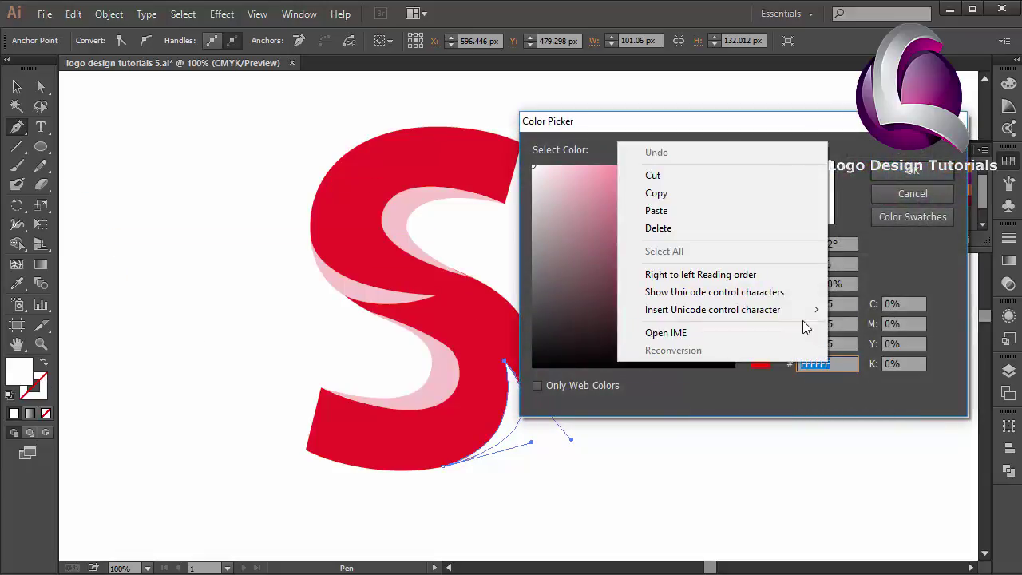
left_click(749, 209)
left_click(918, 172)
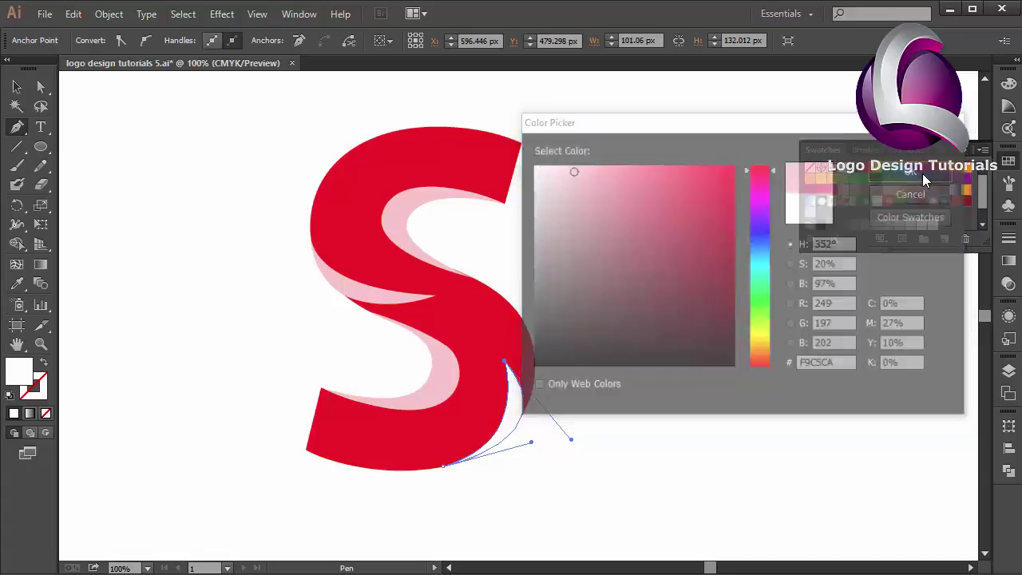
left_click(41, 86)
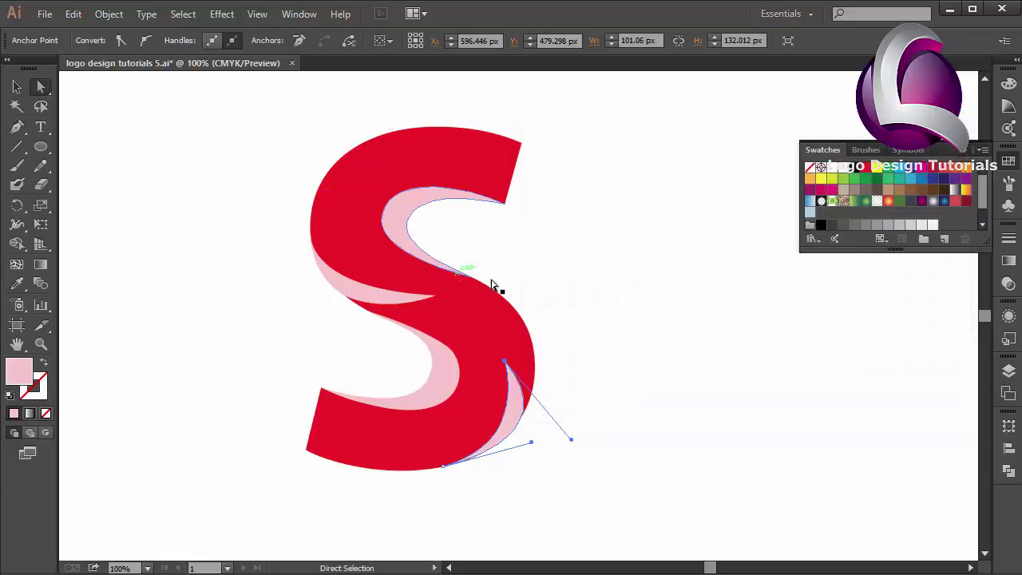
Nudge the upper pink crescent's lower tip anchor up 2 px to reshape it.
left_click(474, 279)
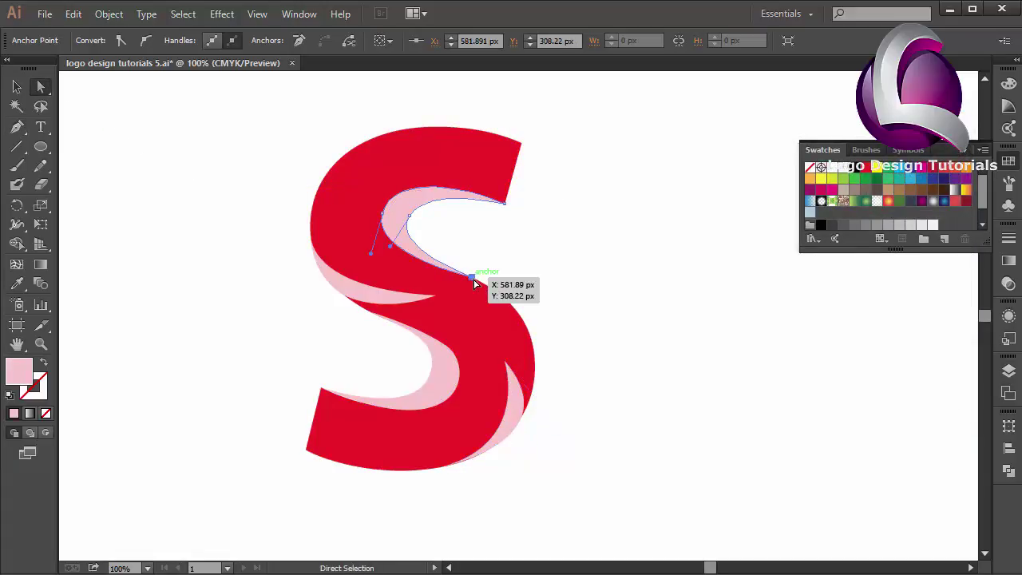
left_click_drag(474, 284, 474, 282)
left_click(518, 293)
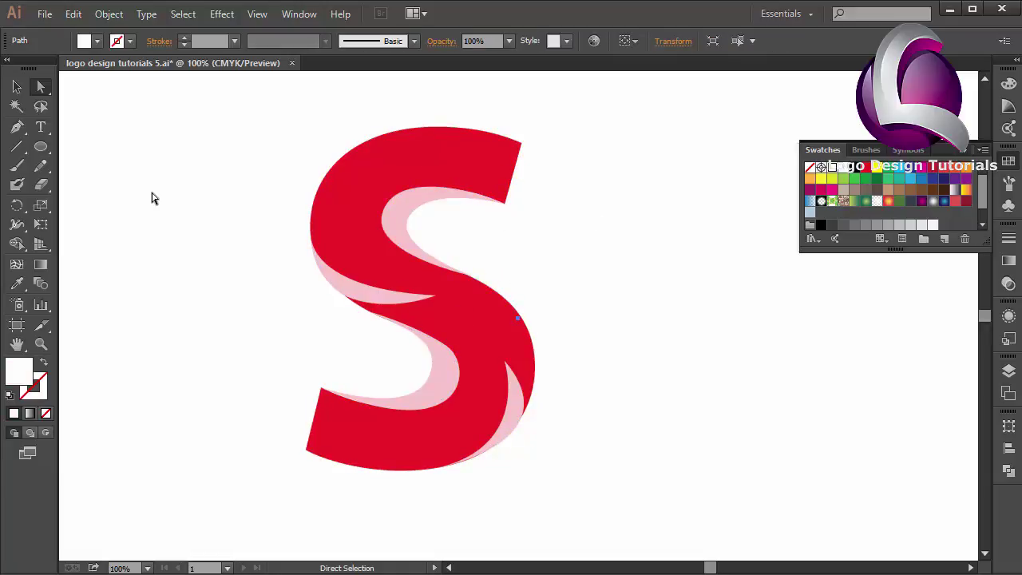
left_click(394, 219)
key("p")
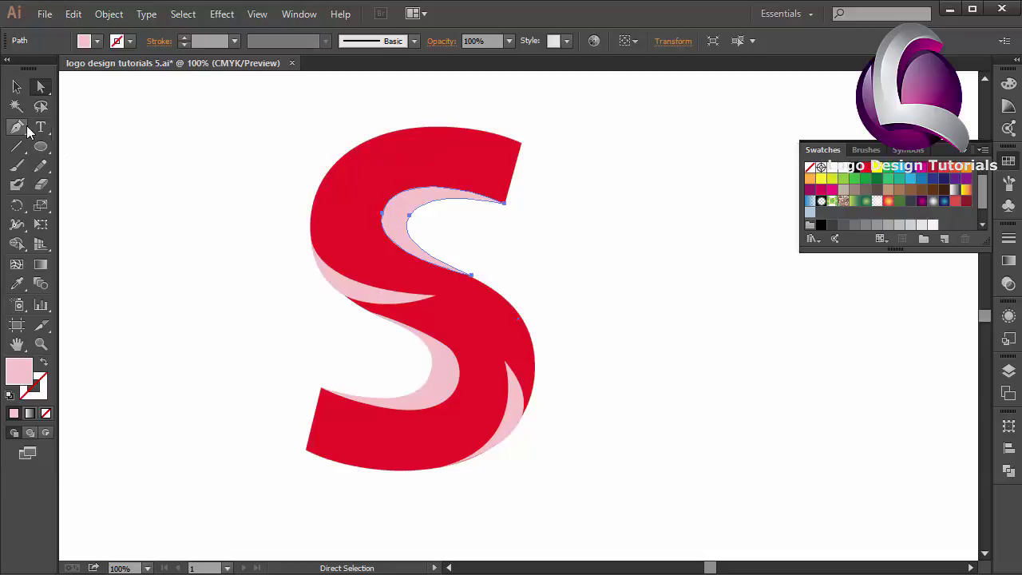
Draw a closed curved sliver along the S's top edge from its top-right corner.
left_click(520, 143)
left_click(390, 160)
left_click_drag(390, 160, 338, 205)
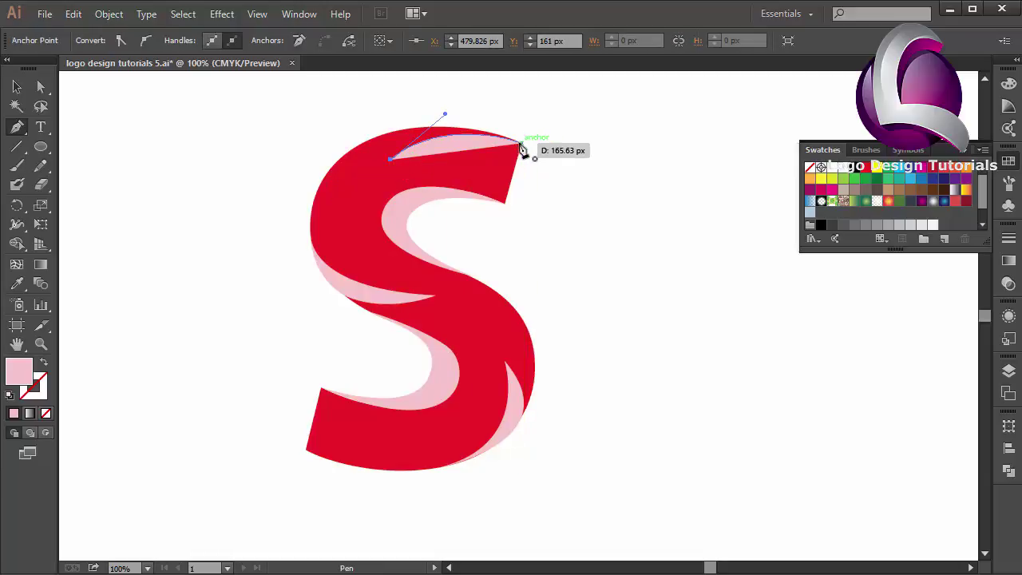
left_click_drag(531, 149, 639, 196)
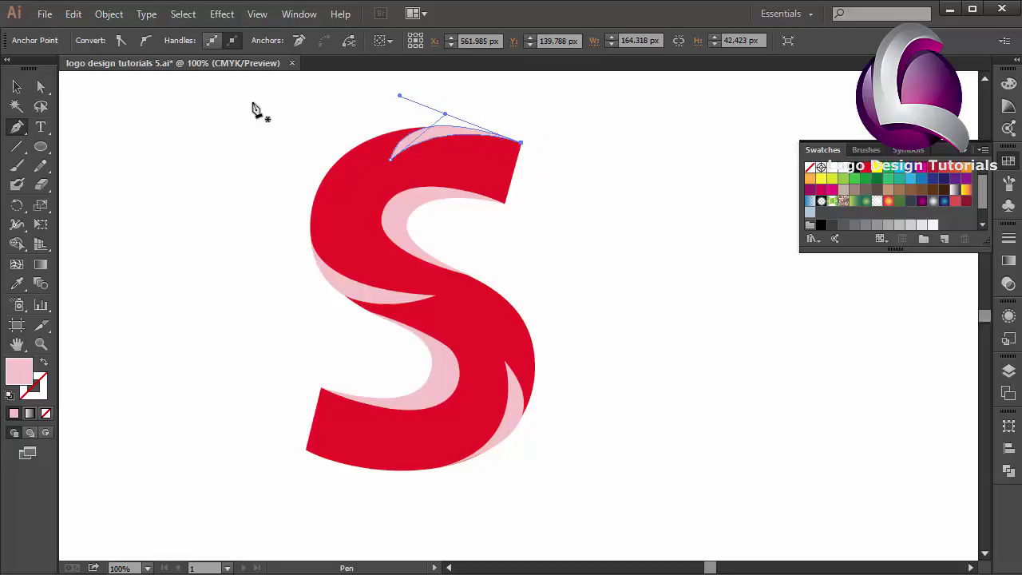